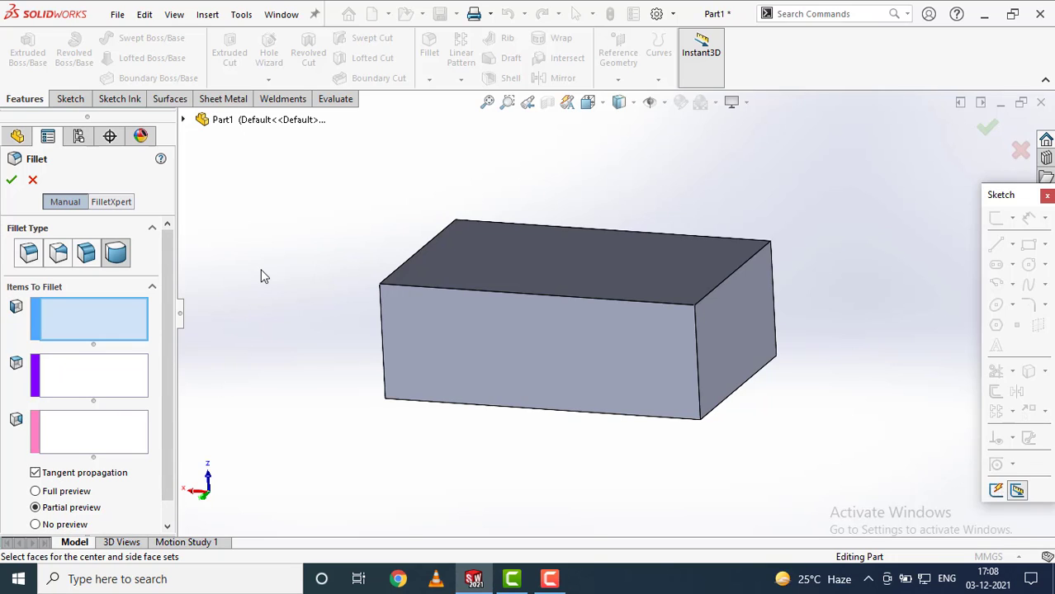
Set the fillet type to Constant Size and select the block's short upper edge above its end face.
{"action": "left_click", "coordinate": [29, 252]}
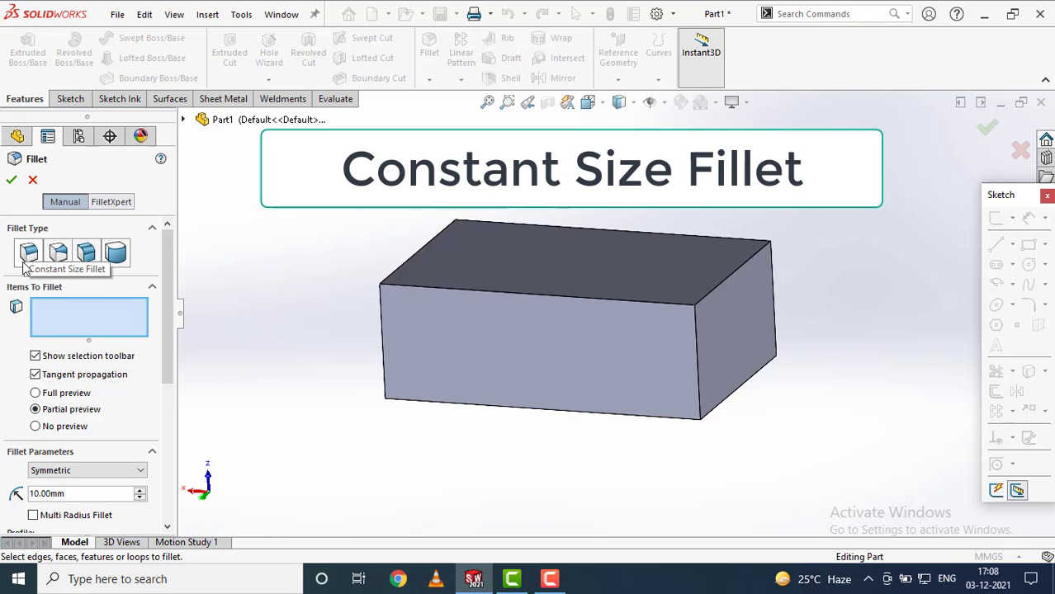
{"action": "left_click", "coordinate": [29, 256]}
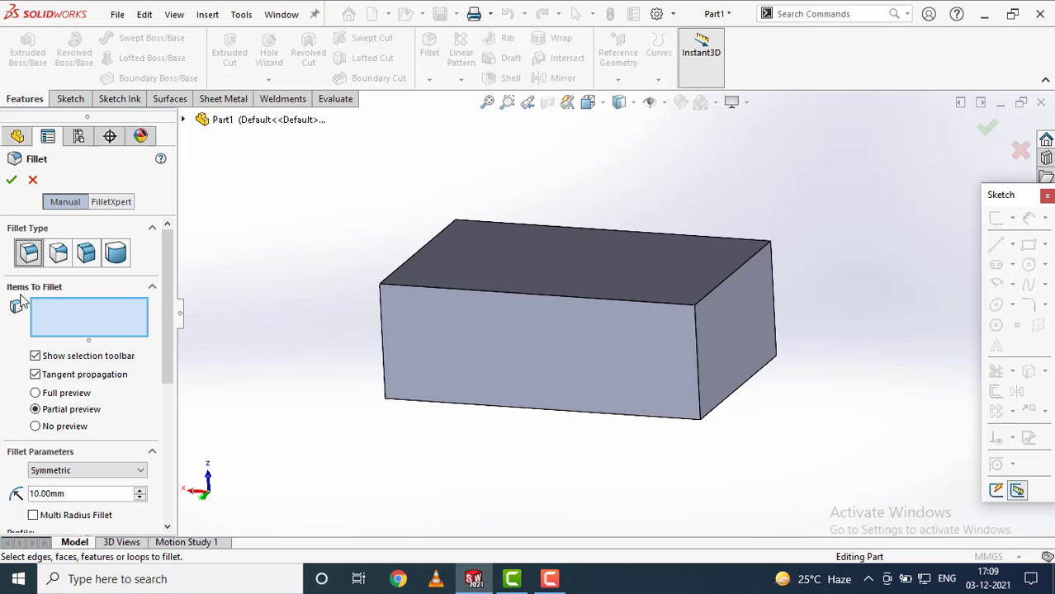
{"action": "left_click", "coordinate": [47, 303]}
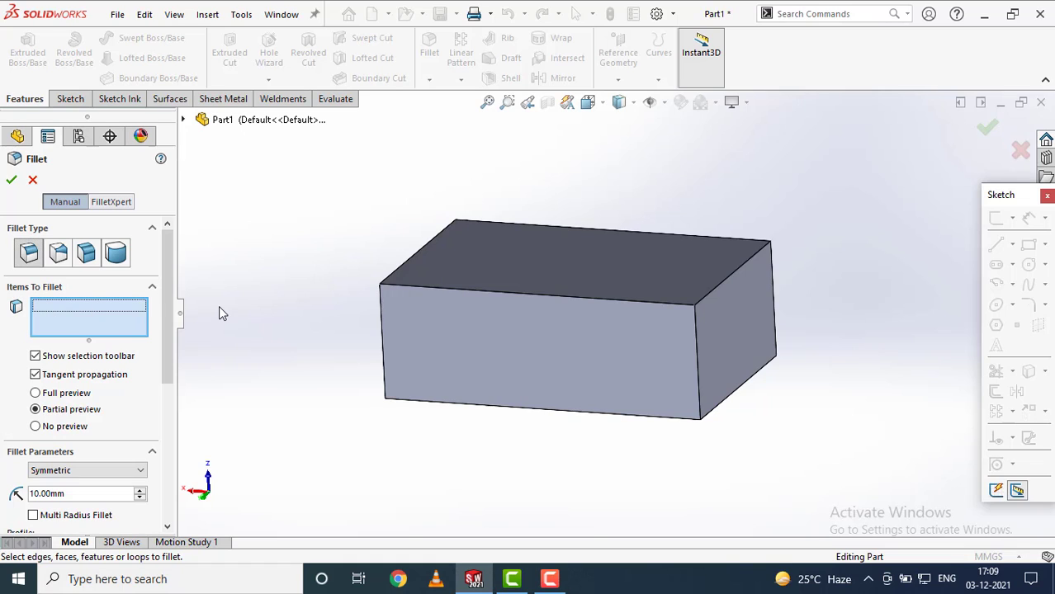
{"action": "left_click", "coordinate": [733, 273]}
{"action": "middle_click_drag", "start_coordinate": [813, 419], "coordinate": [792, 408]}
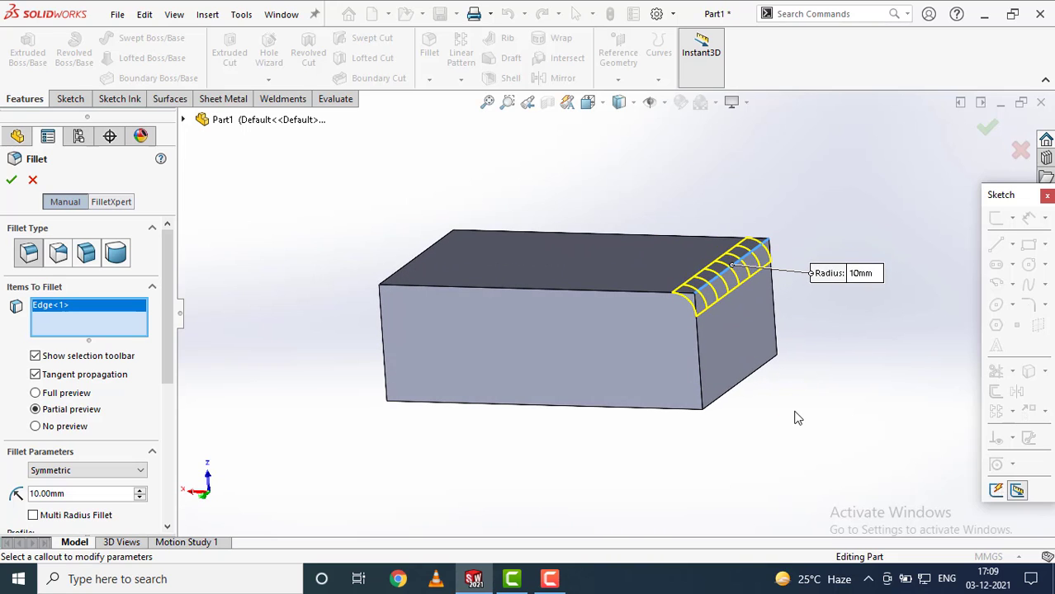
Set the constant size fillet's radius to 5 mm and inspect the preview up close.
{"action": "left_click", "coordinate": [866, 279]}
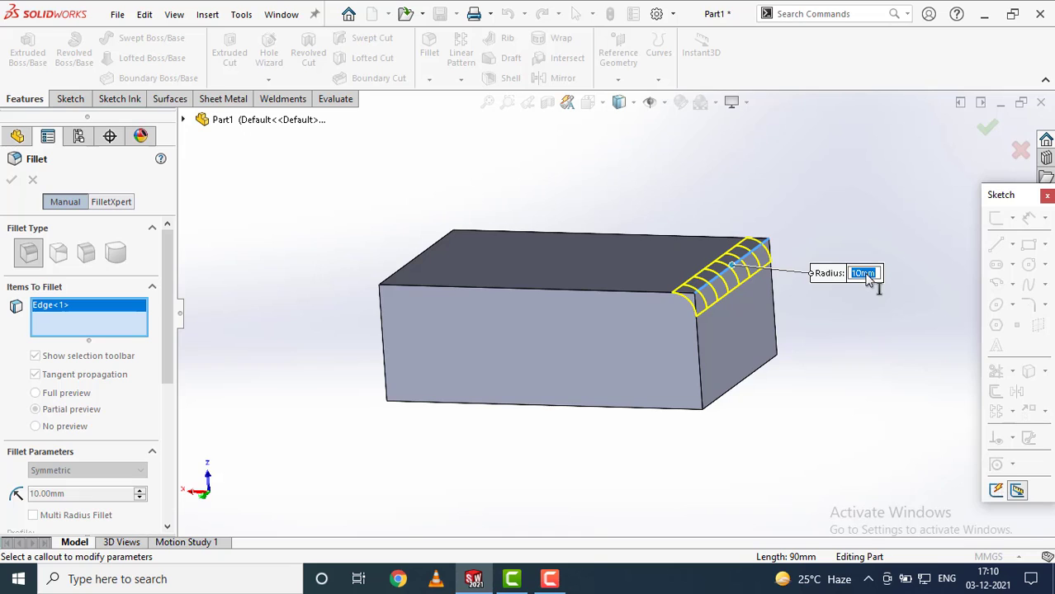
{"action": "type", "text": "5"}
{"action": "key", "text": "Return"}
{"action": "scroll", "coordinate": [718, 314], "scroll_direction": "down", "scroll_amount": 3}
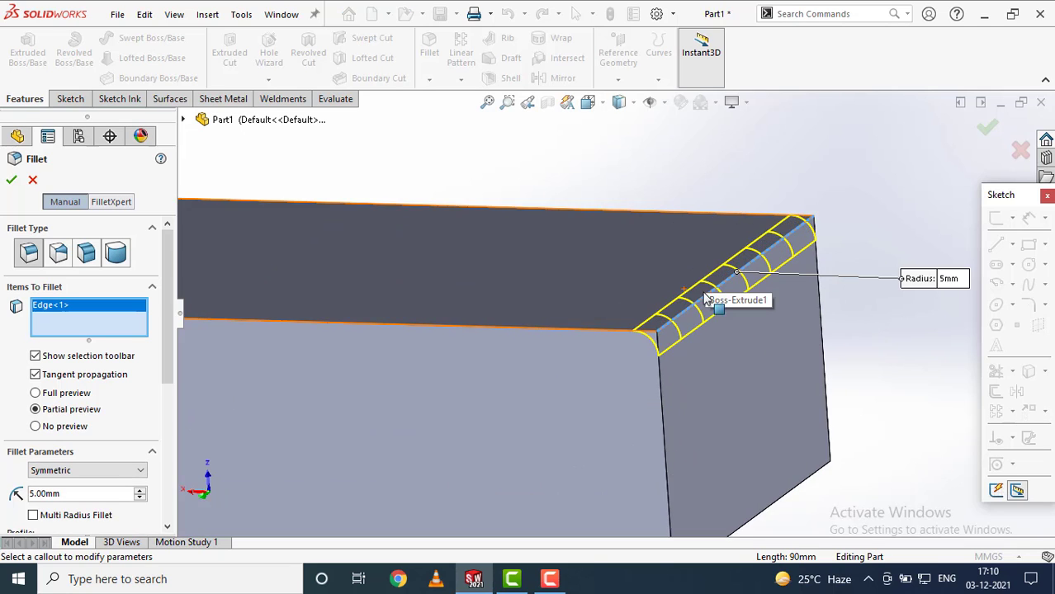
{"action": "middle_click_drag", "start_coordinate": [704, 295], "coordinate": [726, 360]}
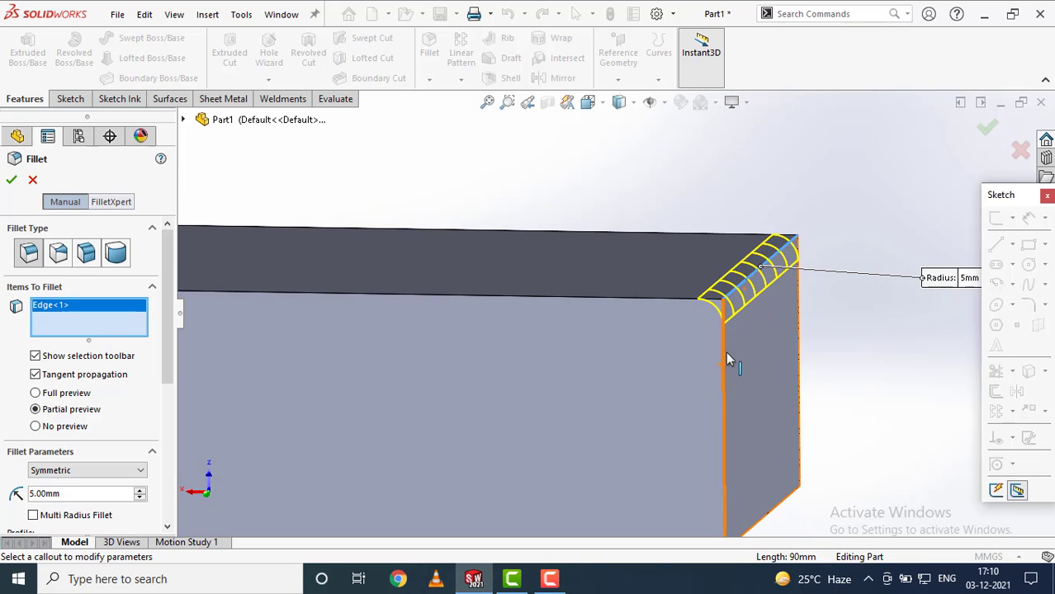
Set the constant size fillet's radius to 20 mm.
{"action": "key", "text": "f"}
{"action": "scroll", "coordinate": [346, 394], "scroll_direction": "down", "scroll_amount": 2}
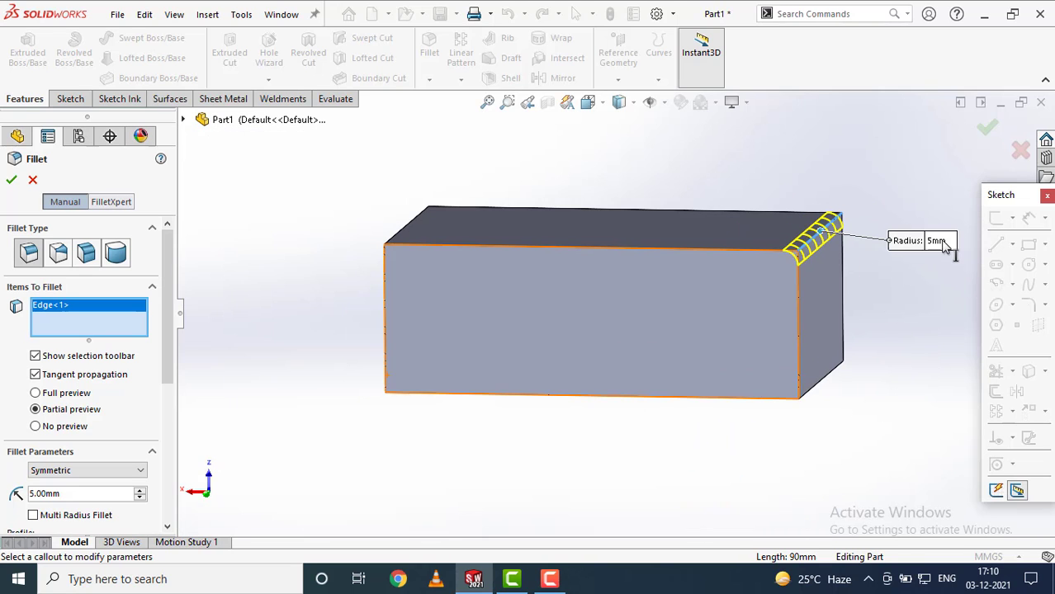
{"action": "left_click", "coordinate": [944, 241]}
{"action": "type", "text": "2"}
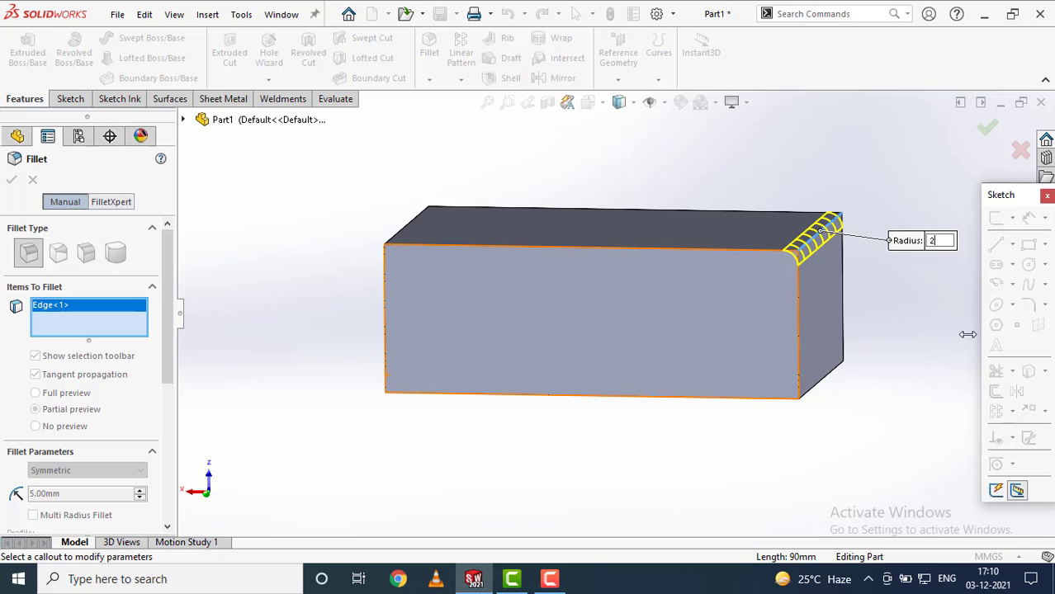
{"action": "type", "text": "0"}
{"action": "key", "text": "Return"}
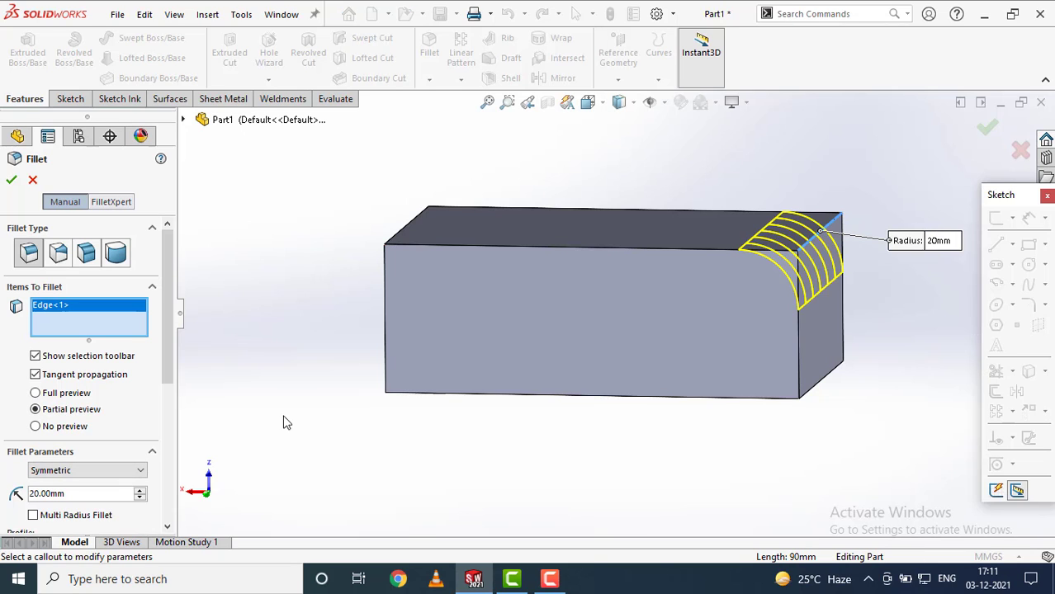
Make the fillet Asymmetric with a second radius of 15 mm, and reverse the direction of the two radii.
{"action": "left_click_drag", "start_coordinate": [171, 334], "coordinate": [164, 411]}
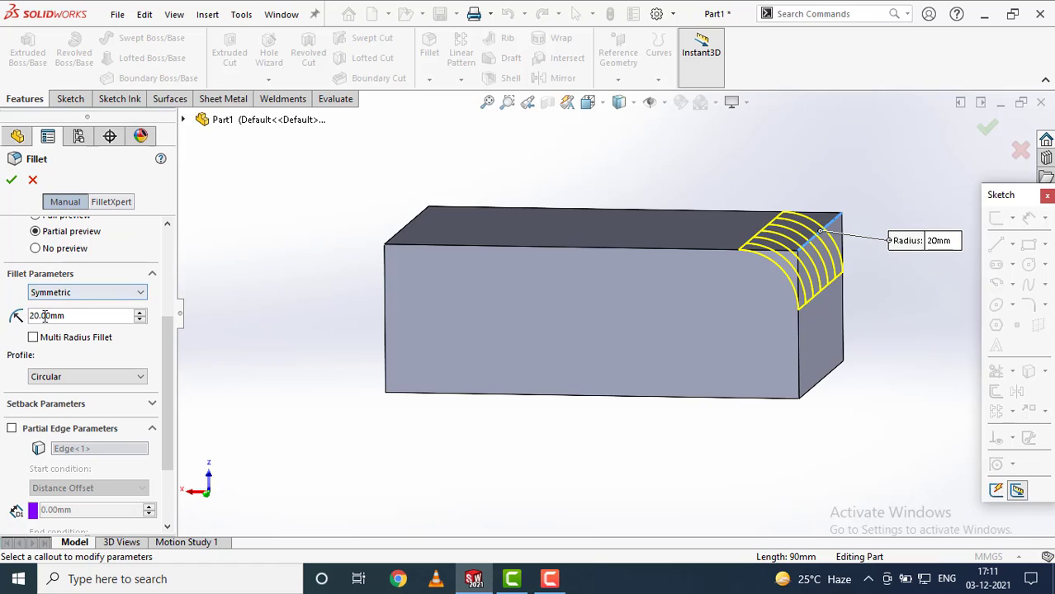
{"action": "left_click", "coordinate": [141, 293]}
{"action": "left_click", "coordinate": [122, 313]}
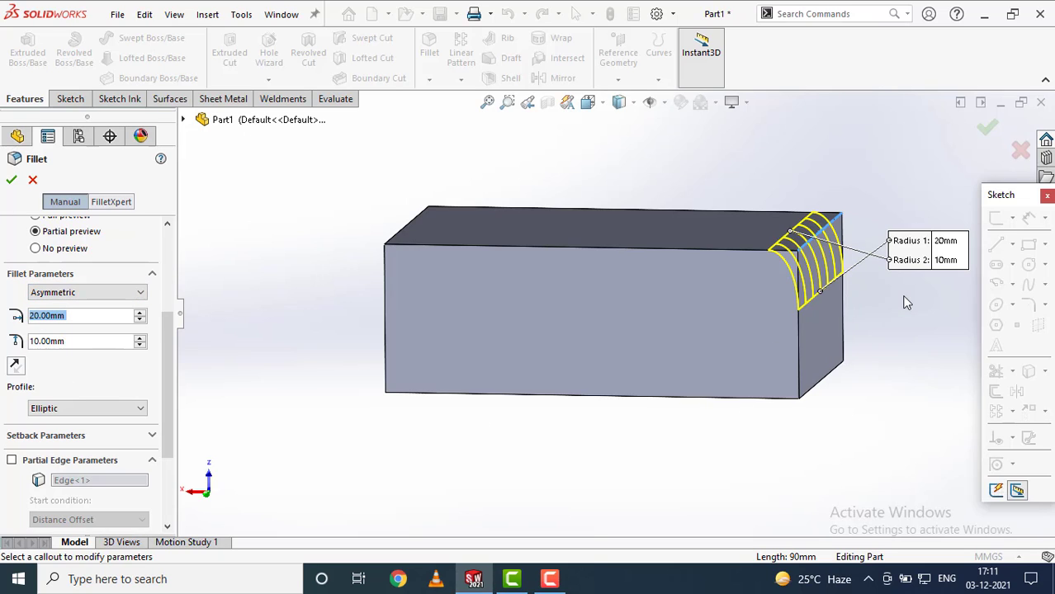
{"action": "scroll", "coordinate": [848, 276], "scroll_direction": "down", "scroll_amount": 3}
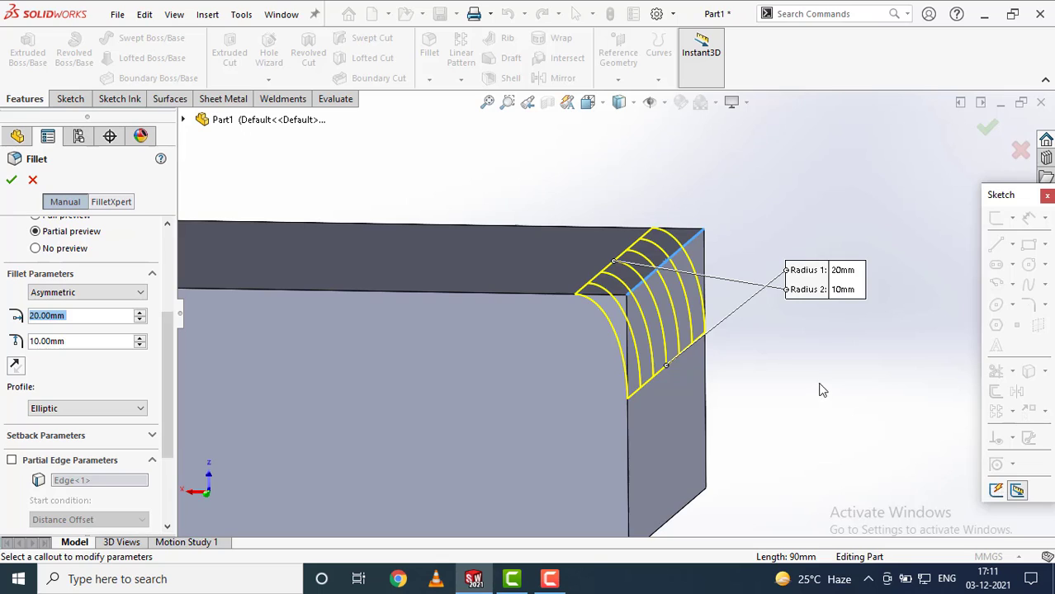
{"action": "key", "text": "f"}
{"action": "left_click", "coordinate": [904, 253]}
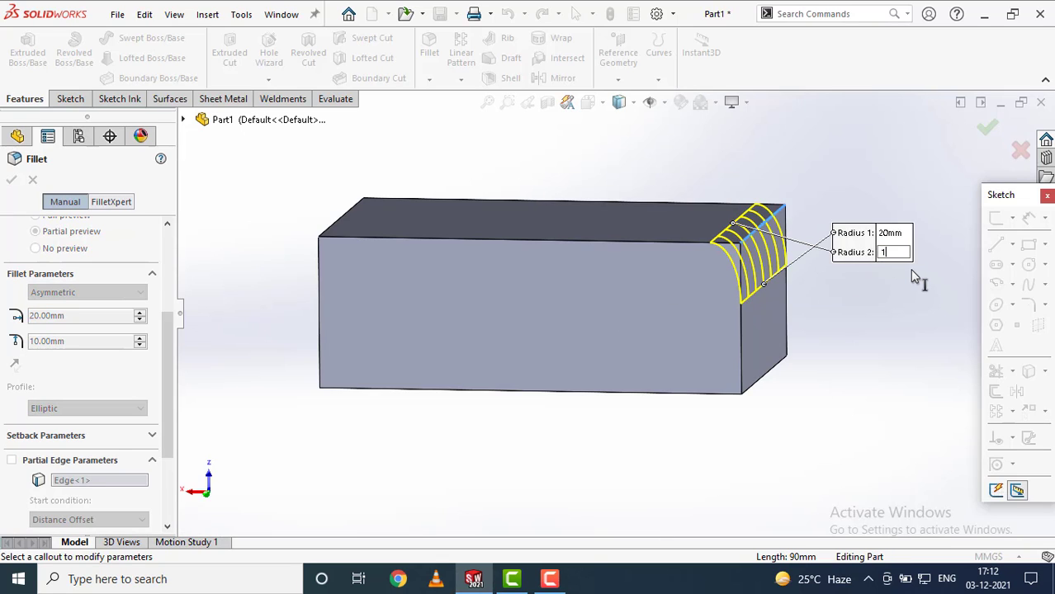
{"action": "key", "text": "Return"}
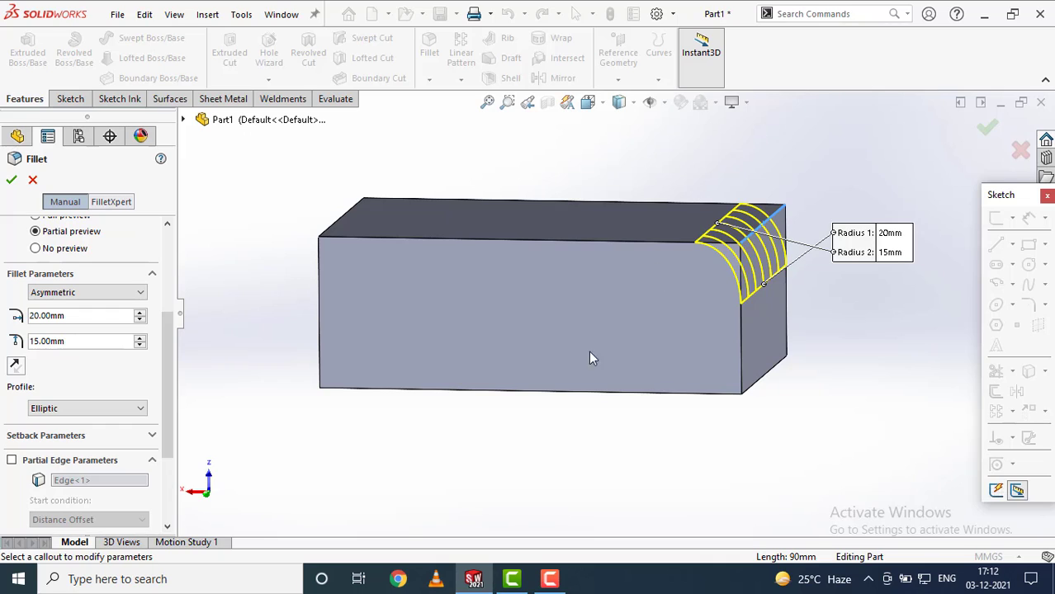
{"action": "left_click", "coordinate": [16, 366]}
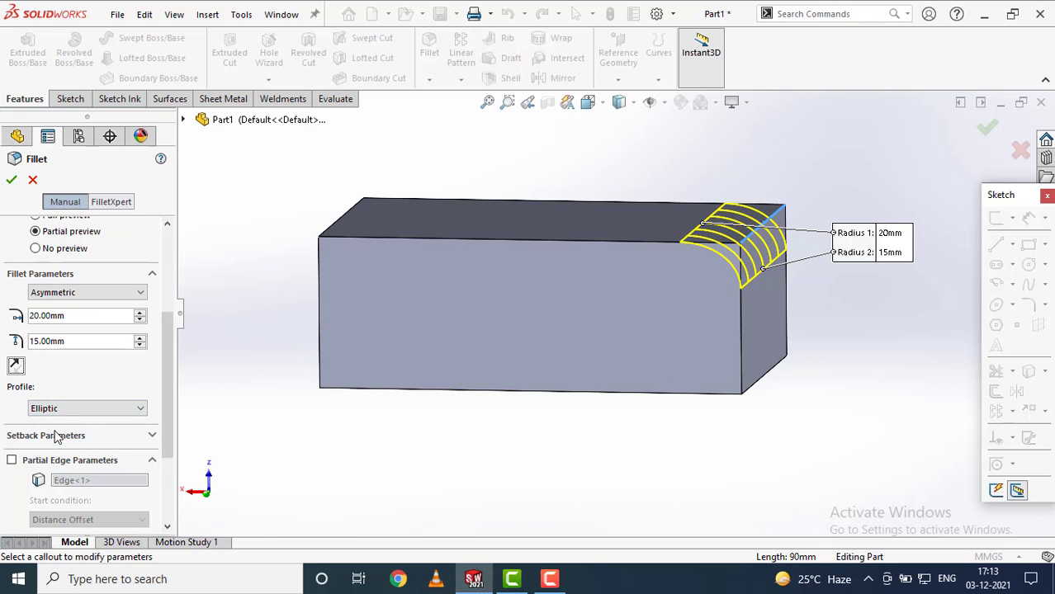
Try the Conic Rho and Curvature Continuous fillet profiles, and return the profile to Elliptic.
{"action": "left_click", "coordinate": [139, 413]}
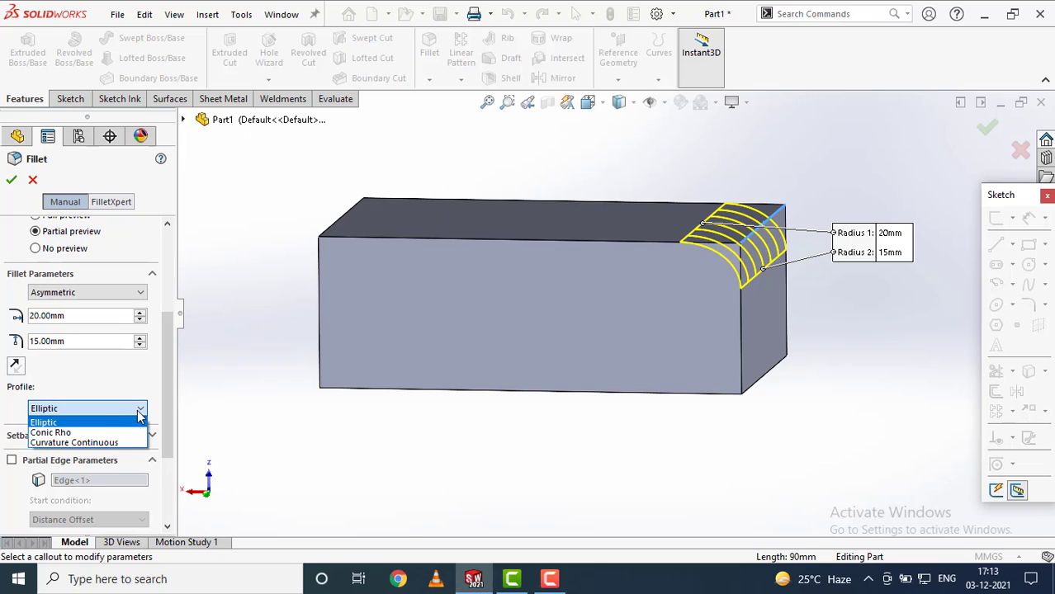
{"action": "left_click", "coordinate": [83, 432]}
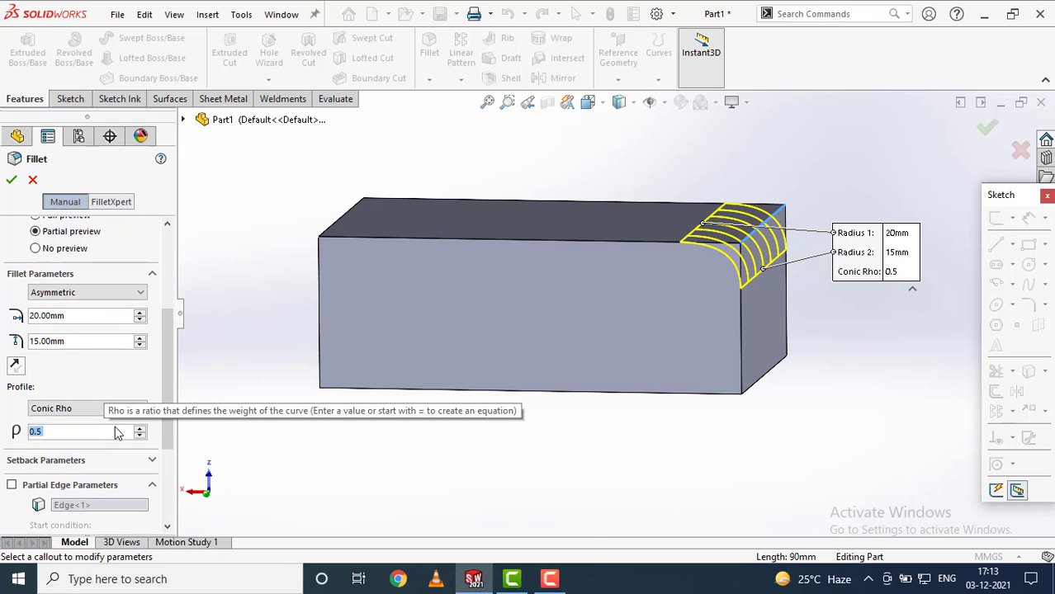
{"action": "left_click", "coordinate": [141, 409]}
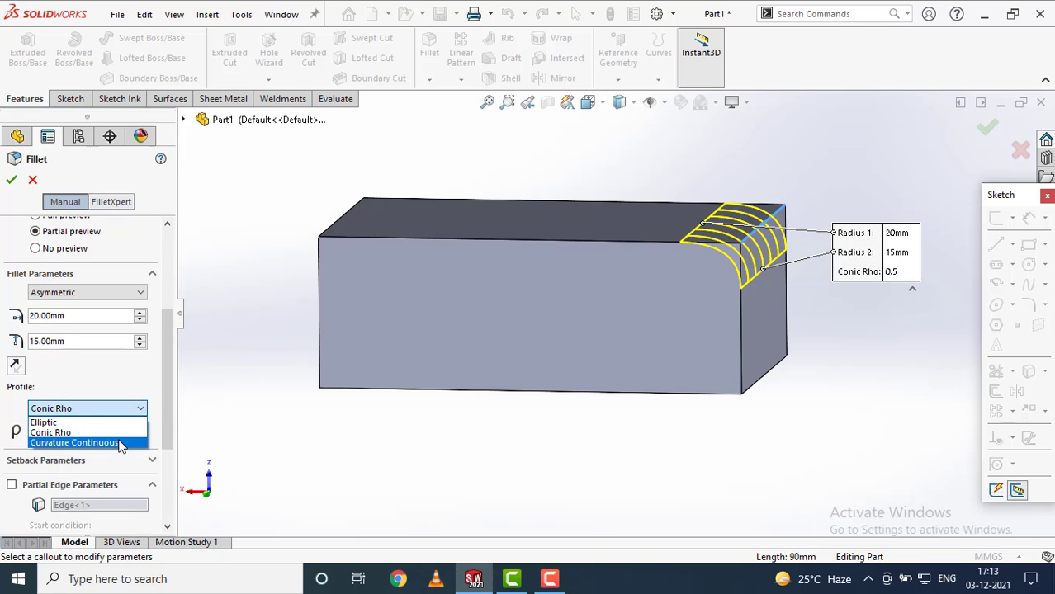
{"action": "left_click", "coordinate": [122, 443]}
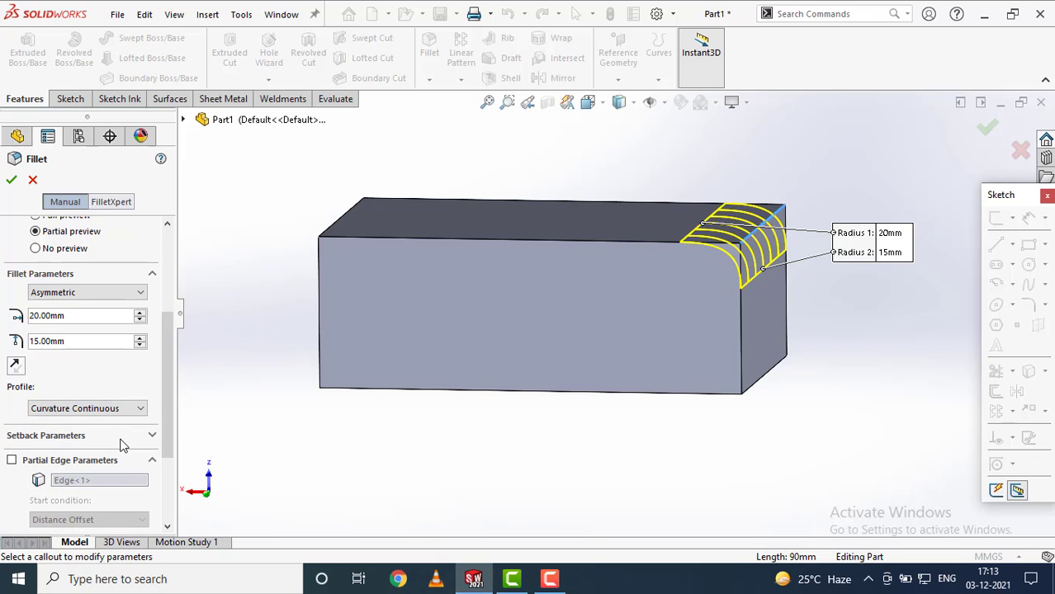
{"action": "left_click", "coordinate": [141, 409]}
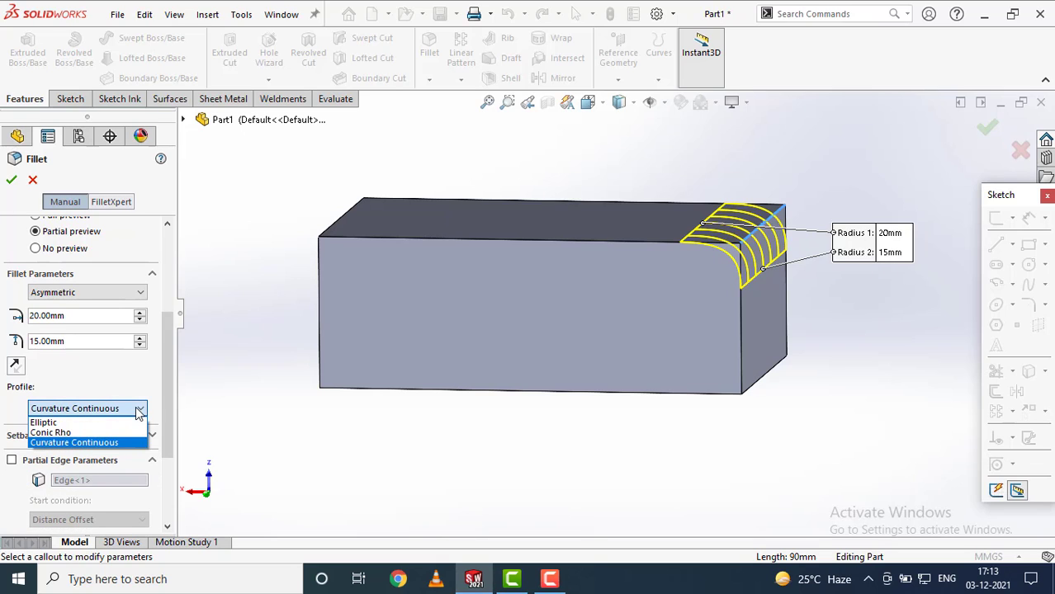
{"action": "left_click", "coordinate": [72, 422]}
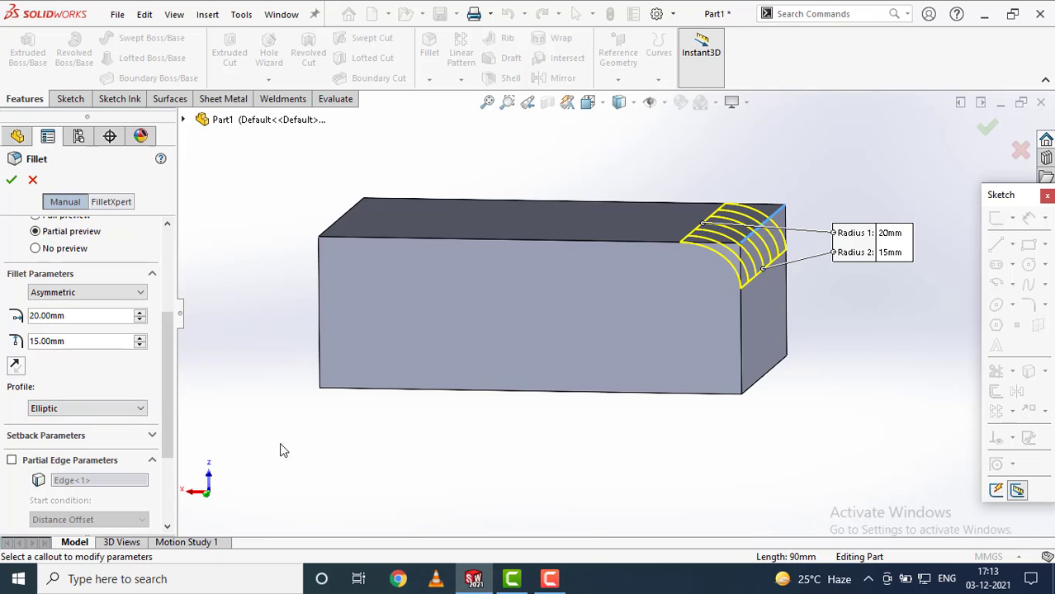
Accept the asymmetric constant size fillet on the block's short upper edge.
{"action": "left_click", "coordinate": [12, 180]}
{"action": "left_click", "coordinate": [689, 456]}
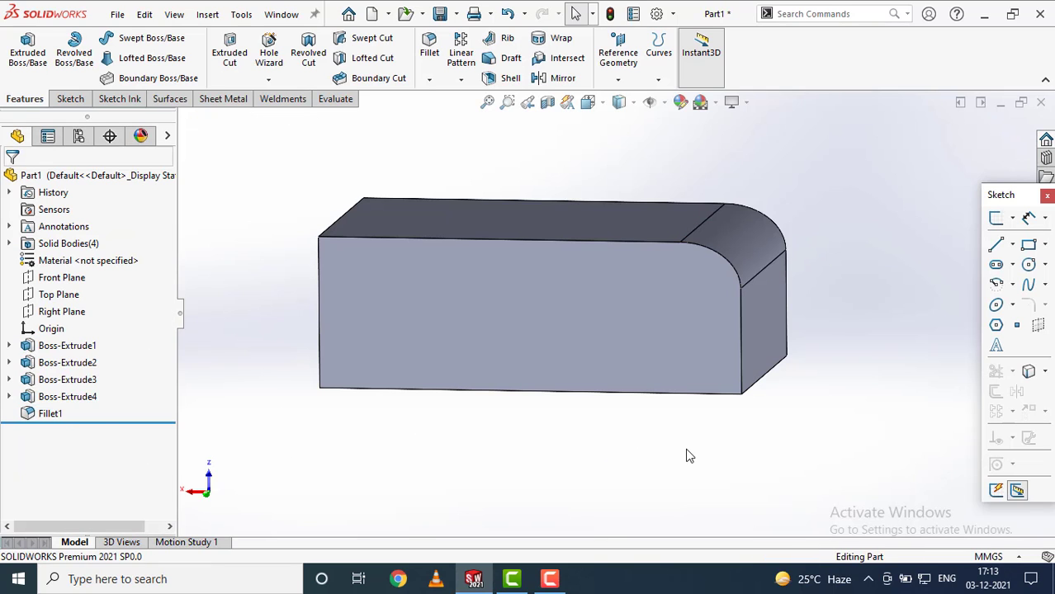
{"action": "middle_click_drag", "start_coordinate": [692, 454], "coordinate": [739, 473]}
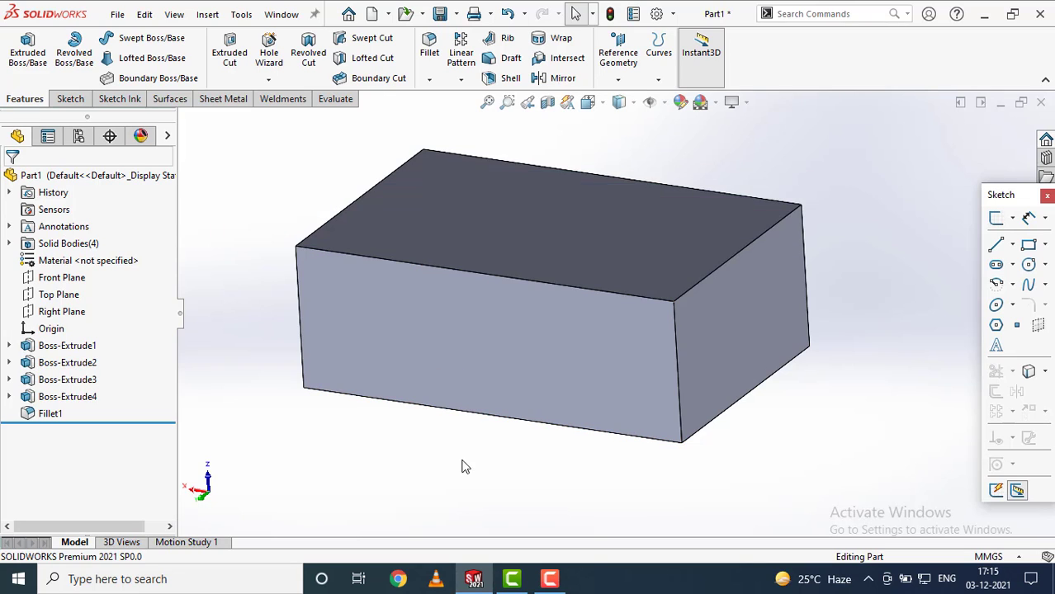
Start a Variable Size fillet on the long upper front edge of the unfilleted block.
{"action": "left_click", "coordinate": [429, 56]}
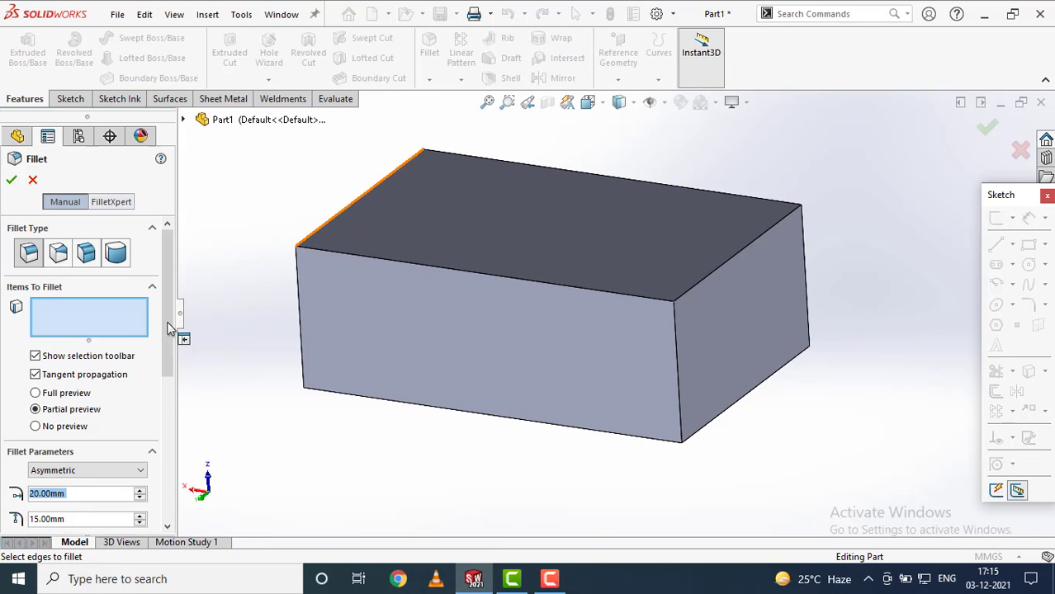
{"action": "left_click", "coordinate": [60, 257]}
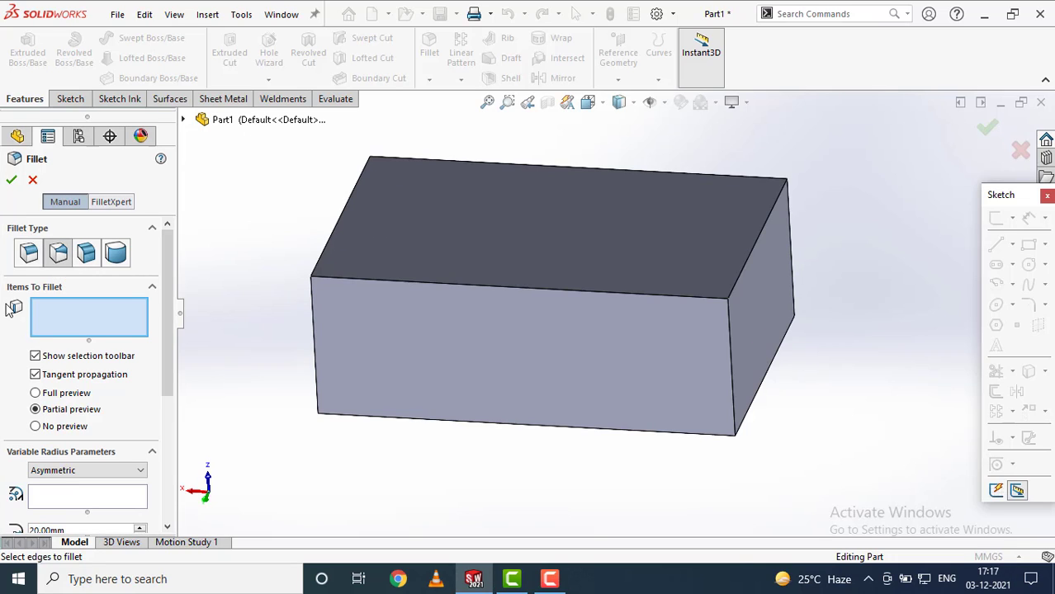
{"action": "left_click", "coordinate": [45, 311]}
{"action": "left_click", "coordinate": [461, 286]}
{"action": "middle_click_drag", "start_coordinate": [586, 440], "coordinate": [563, 466]}
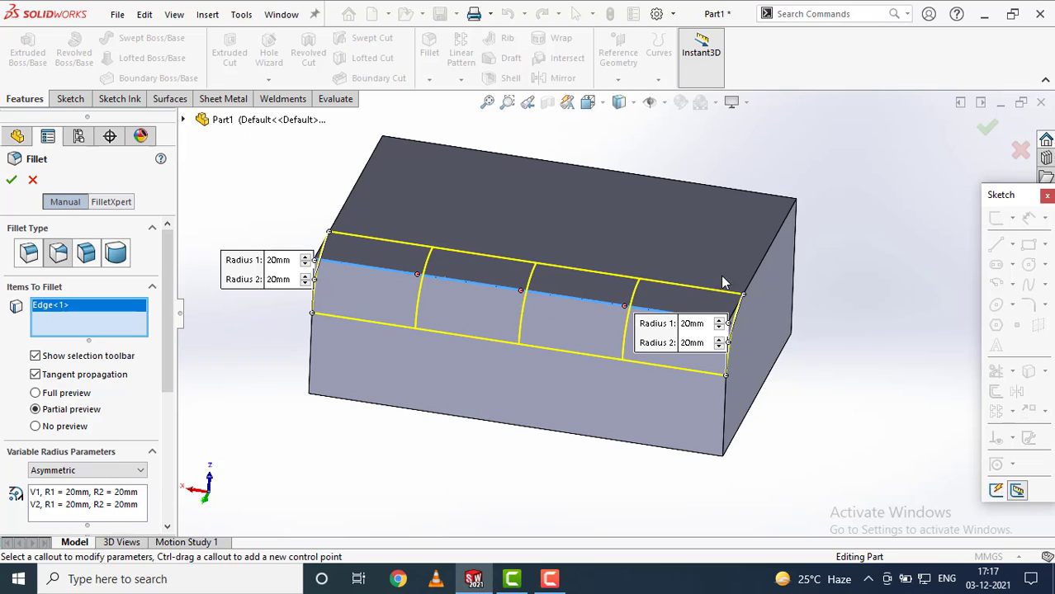
Set the variable fillet's Radius 1 to 10 mm and Radius 2 to 15 mm at the edge's V1 end.
{"action": "middle_click_drag", "start_coordinate": [743, 454], "coordinate": [711, 407]}
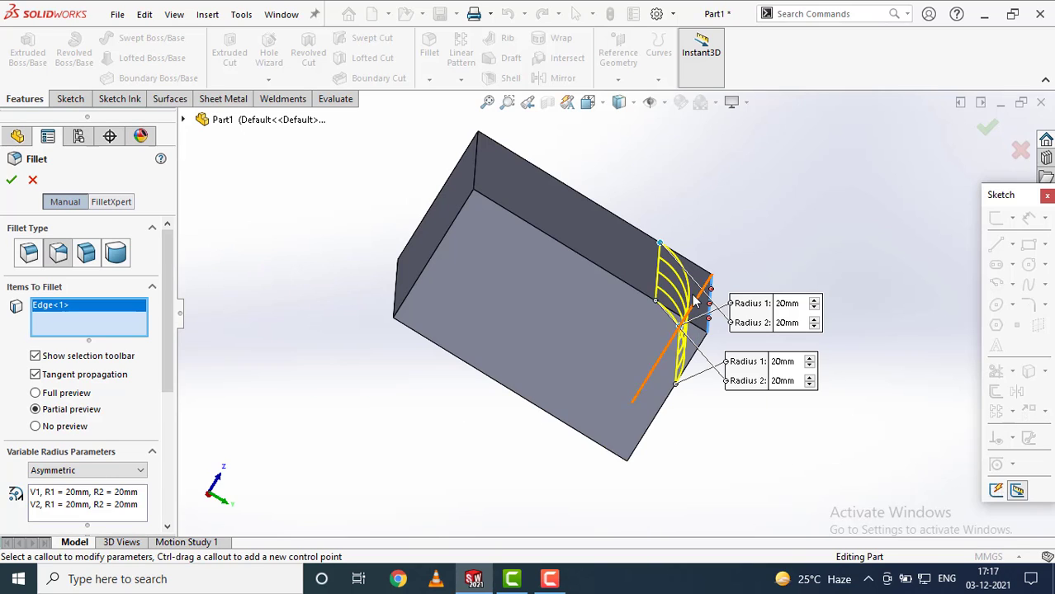
{"action": "left_click", "coordinate": [784, 361]}
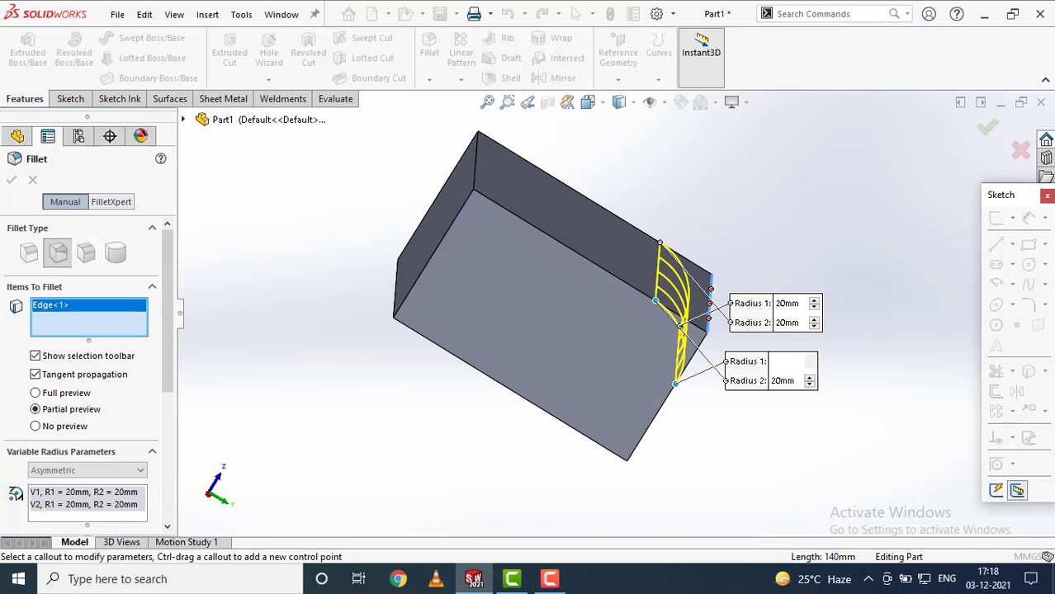
{"action": "type", "text": "10"}
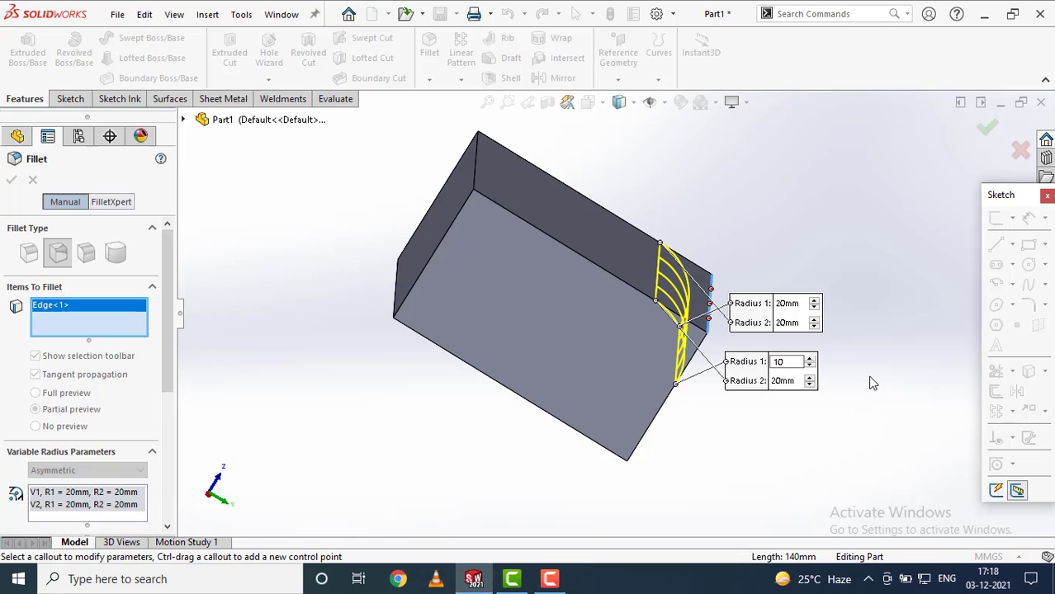
{"action": "key", "text": "Return"}
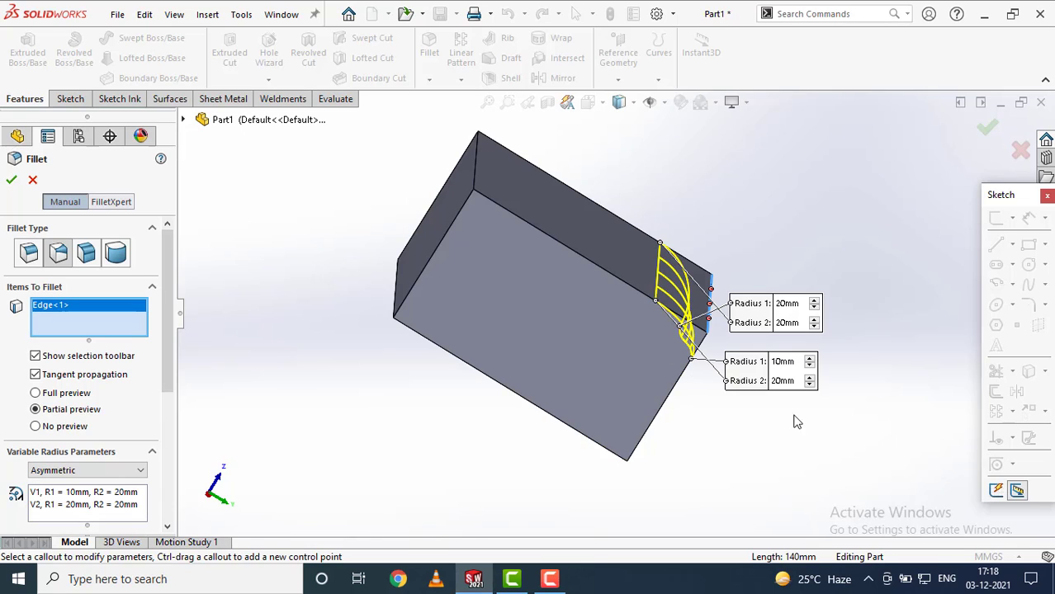
{"action": "left_click", "coordinate": [786, 380]}
{"action": "type", "text": "15"}
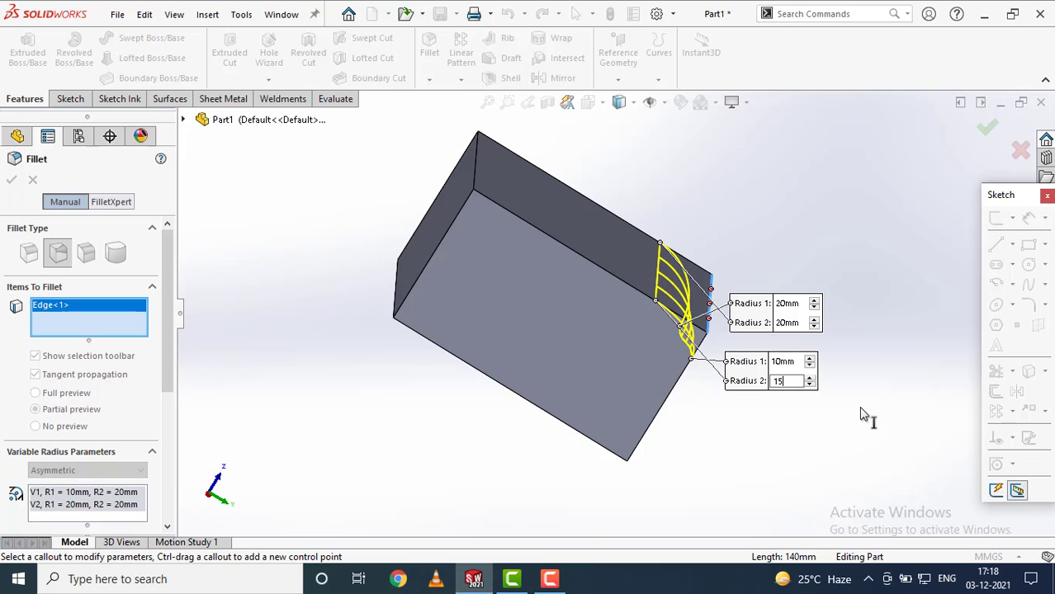
{"action": "key", "text": "Return"}
Set the variable fillet's number of instances to 5 and choose Straight transition.
{"action": "middle_click_drag", "start_coordinate": [862, 448], "coordinate": [737, 441]}
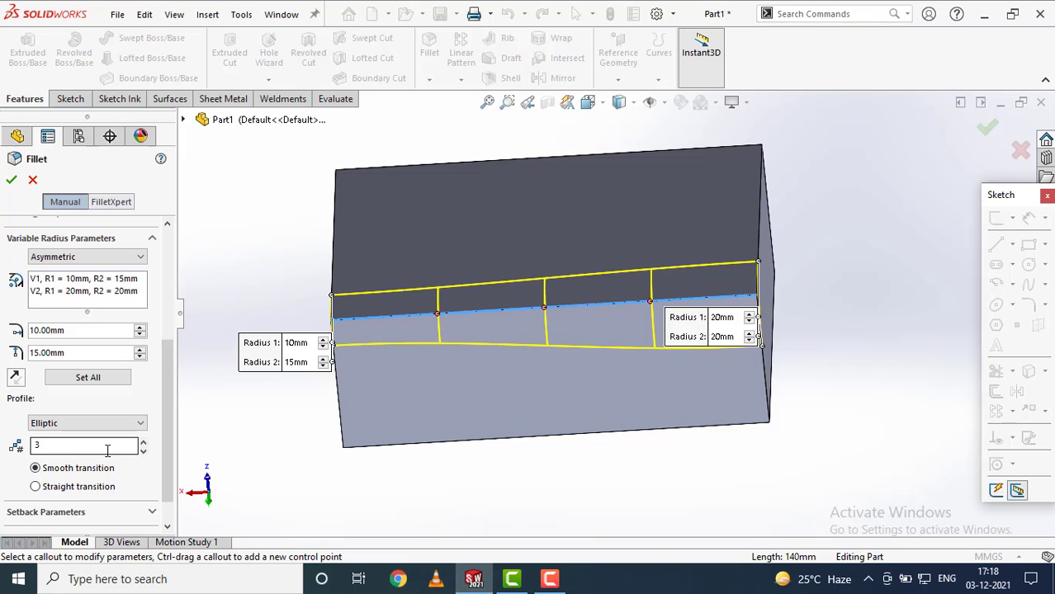
{"action": "double_click", "coordinate": [53, 447]}
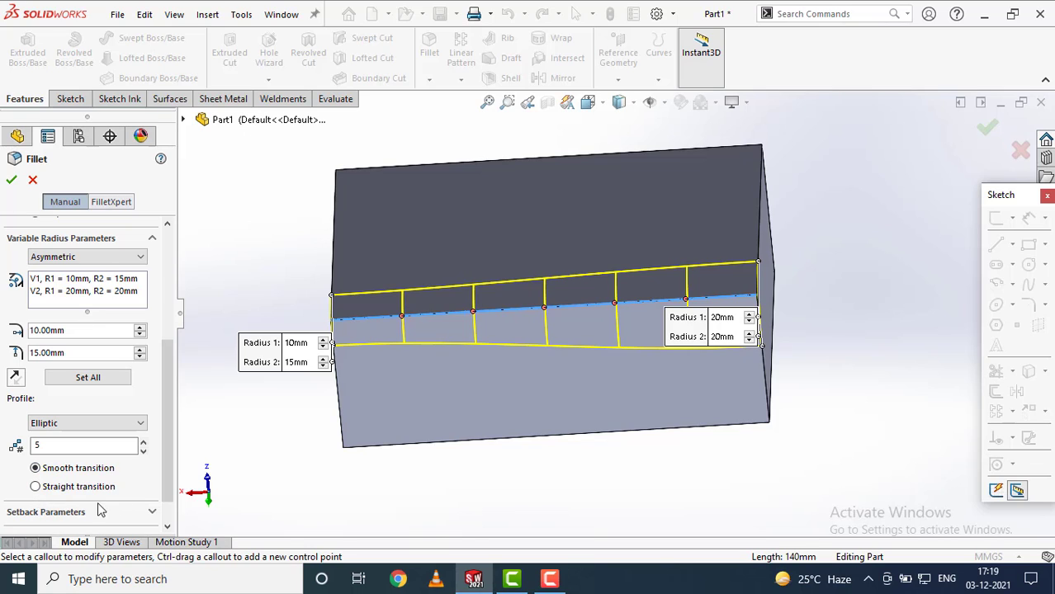
{"action": "left_click", "coordinate": [35, 488]}
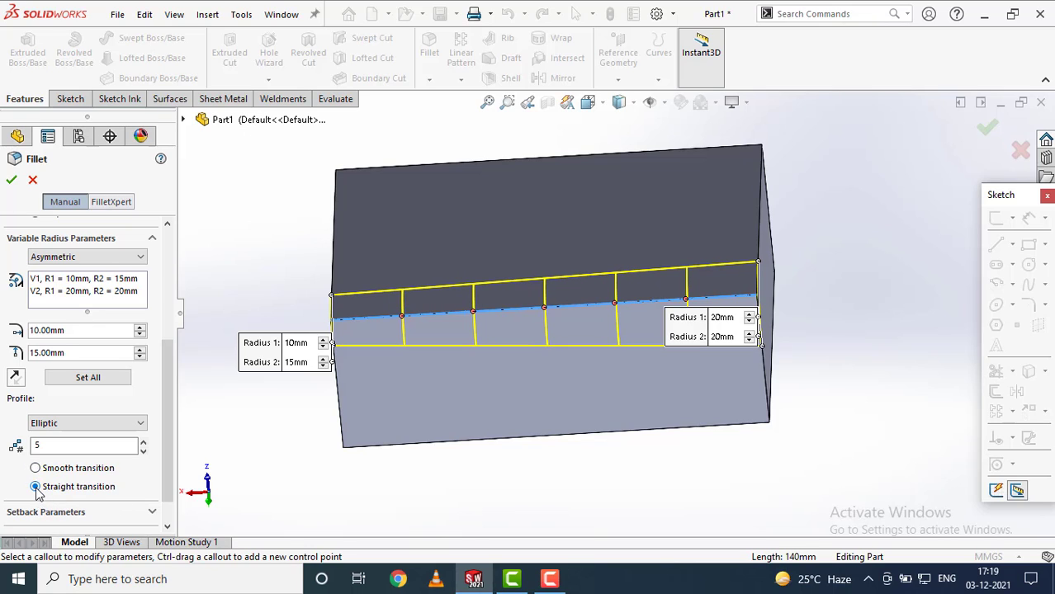
Switch the variable size fillet to Smooth transition and accept it.
{"action": "left_click", "coordinate": [35, 468]}
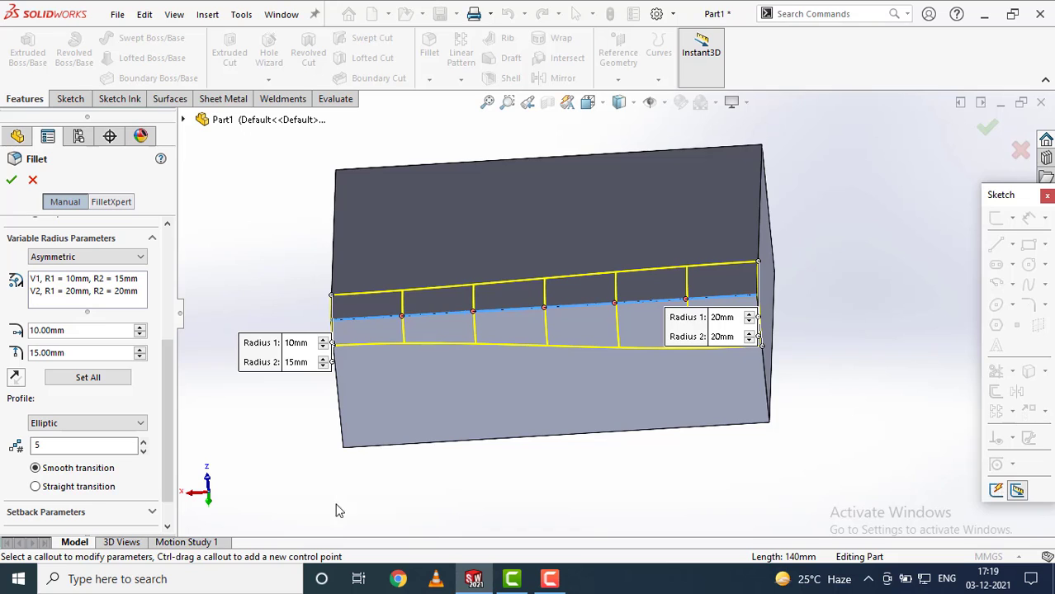
{"action": "left_click", "coordinate": [12, 179]}
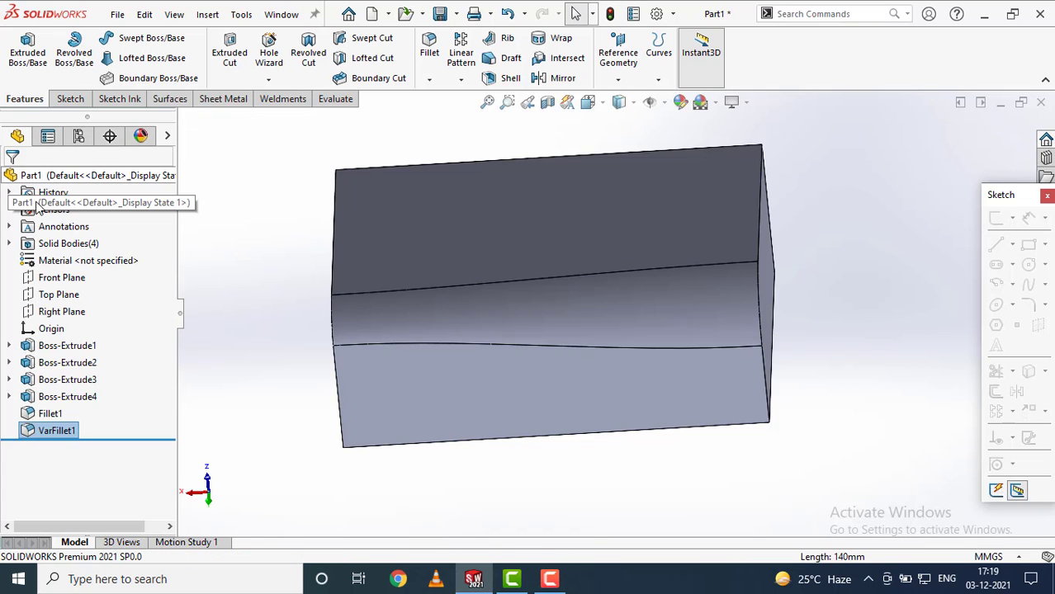
{"action": "middle_click_drag", "start_coordinate": [850, 329], "coordinate": [893, 315]}
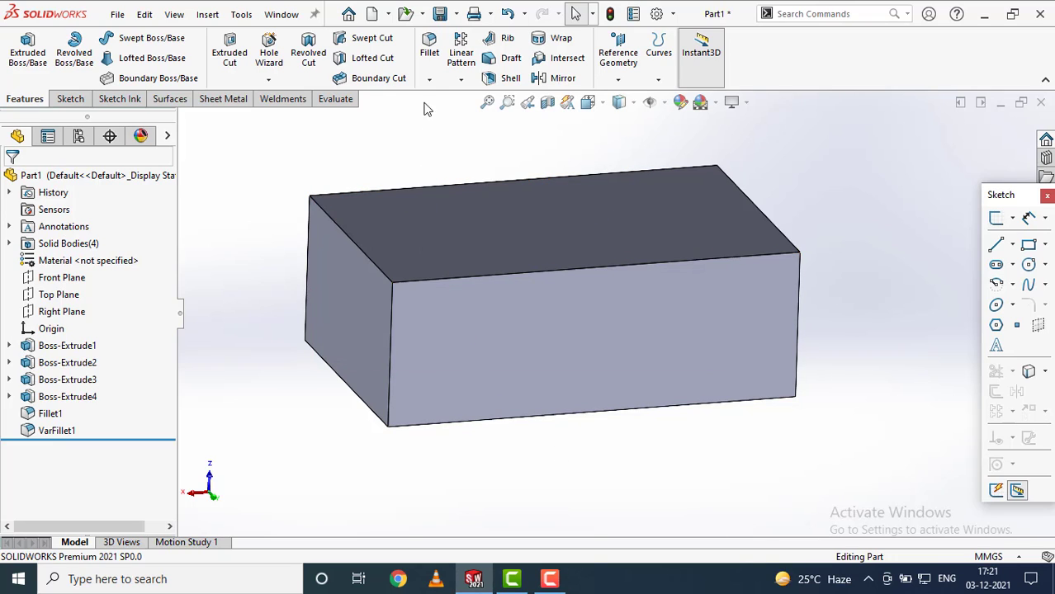
Start a Face Fillet on the next unfilleted block, with its top face as face set 1 and its long side face as face set 2.
{"action": "left_click", "coordinate": [429, 68]}
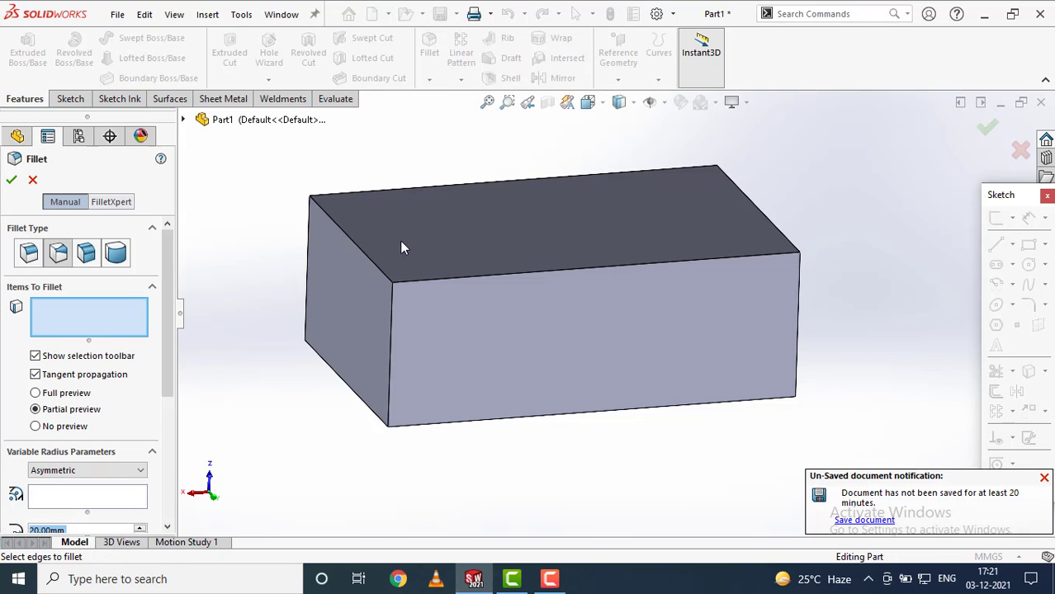
{"action": "left_click", "coordinate": [88, 254]}
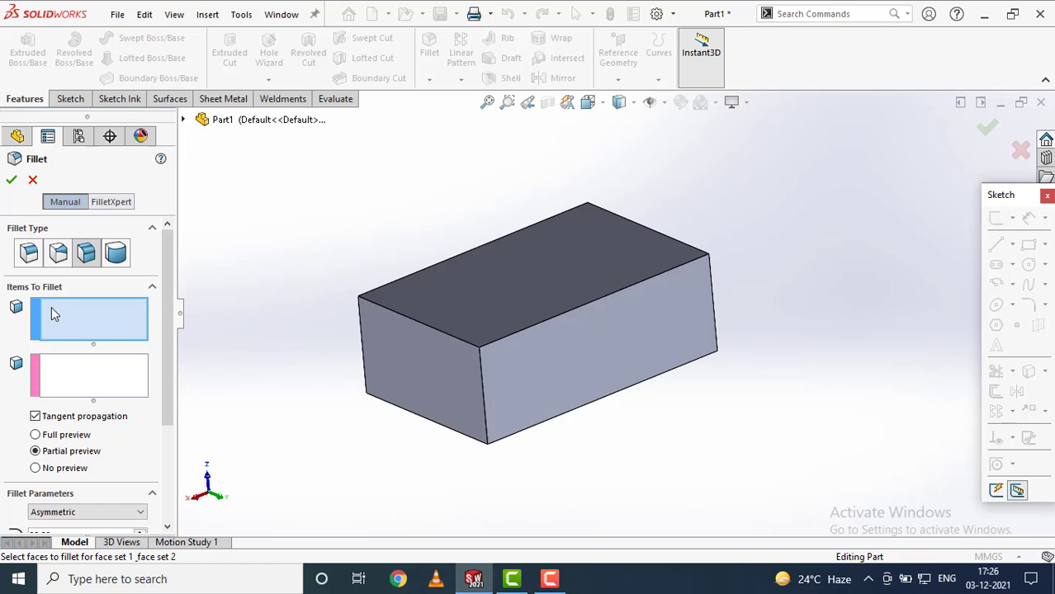
{"action": "left_click", "coordinate": [55, 306]}
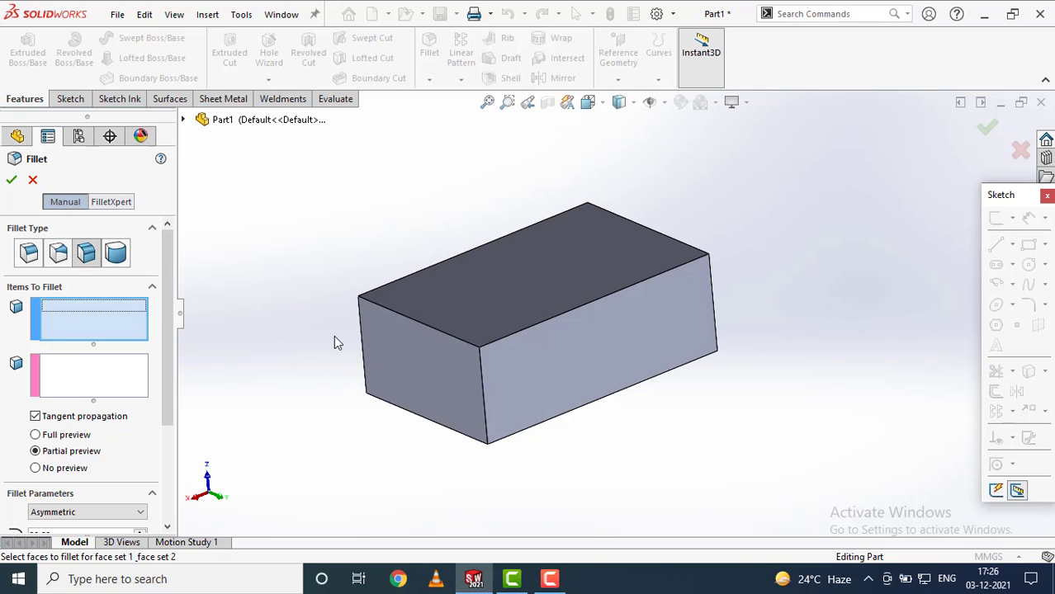
{"action": "left_click", "coordinate": [554, 285]}
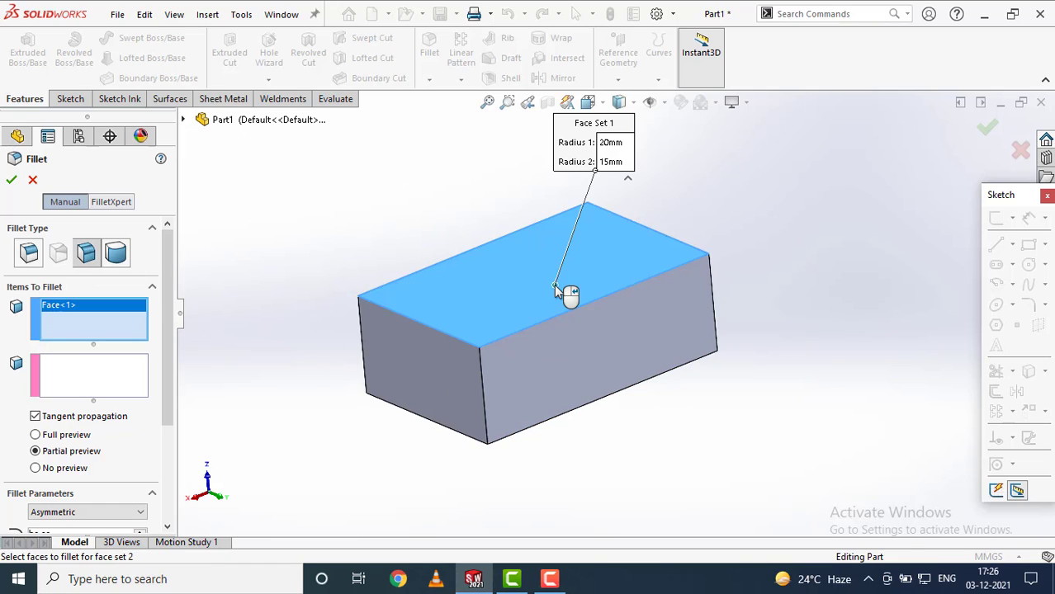
{"action": "left_click", "coordinate": [51, 361]}
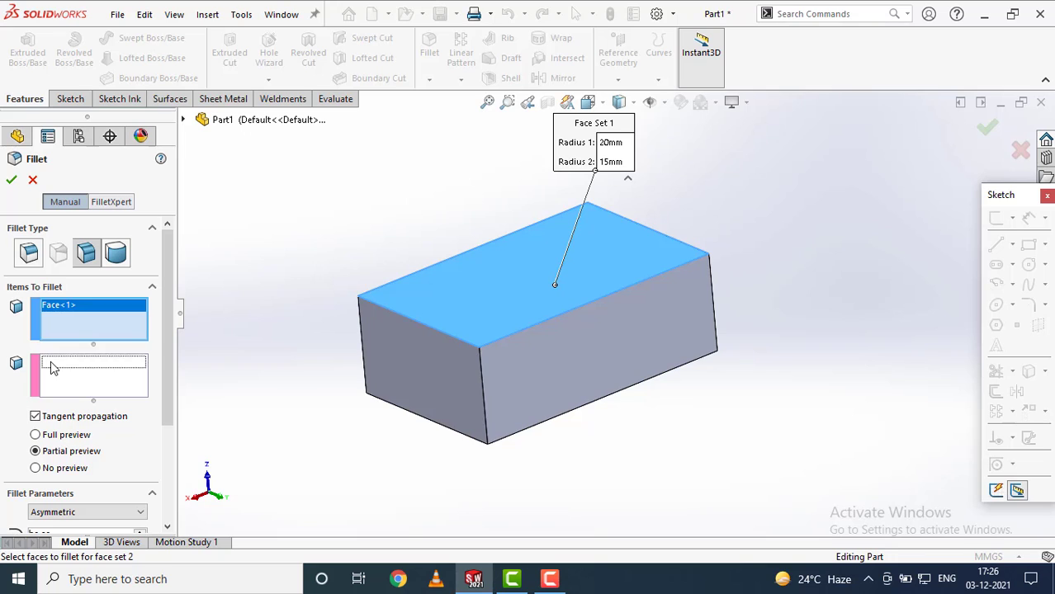
{"action": "left_click", "coordinate": [601, 341]}
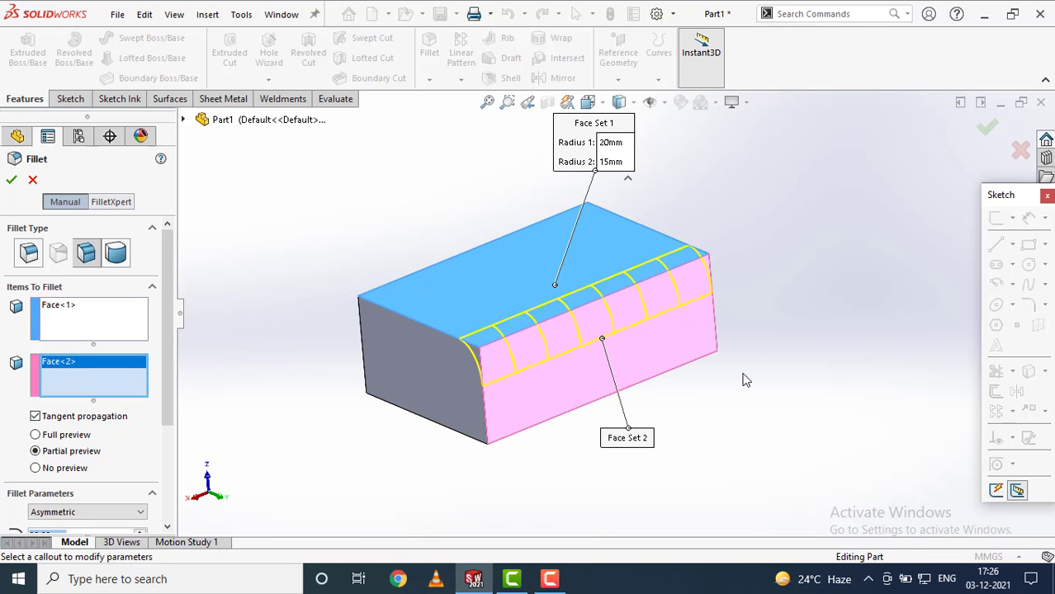
{"action": "mouse_move", "coordinate": [751, 365]}
{"action": "middle_mouse_down"}
{"action": "mouse_move", "coordinate": [796, 342]}
{"action": "mouse_move", "coordinate": [767, 336]}
{"action": "mouse_move", "coordinate": [792, 316]}
{"action": "mouse_move", "coordinate": [768, 369]}
{"action": "middle_mouse_up"}
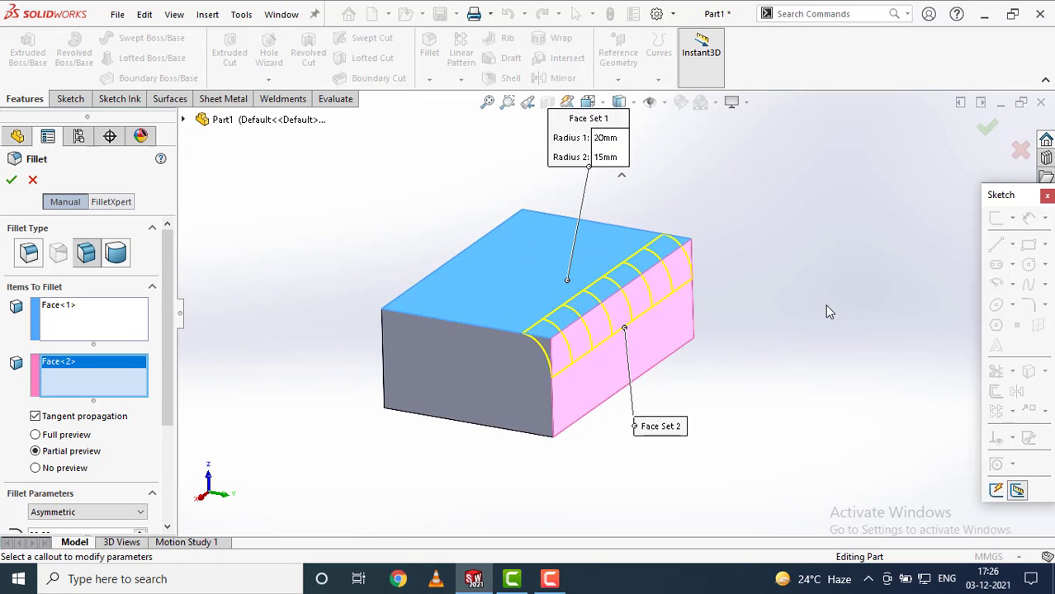
Try the Symmetric parameter method on the face fillet.
{"action": "scroll", "coordinate": [91, 372], "scroll_direction": "down", "scroll_amount": 2}
{"action": "left_click", "coordinate": [82, 443]}
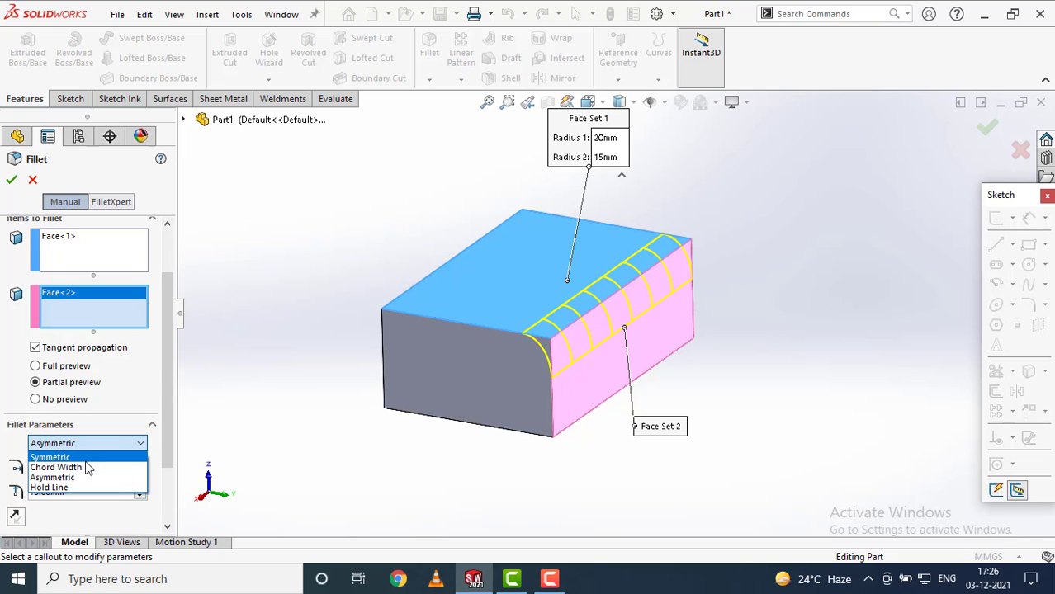
{"action": "left_click", "coordinate": [50, 457]}
{"action": "scroll", "coordinate": [625, 387], "scroll_direction": "down", "scroll_amount": 1}
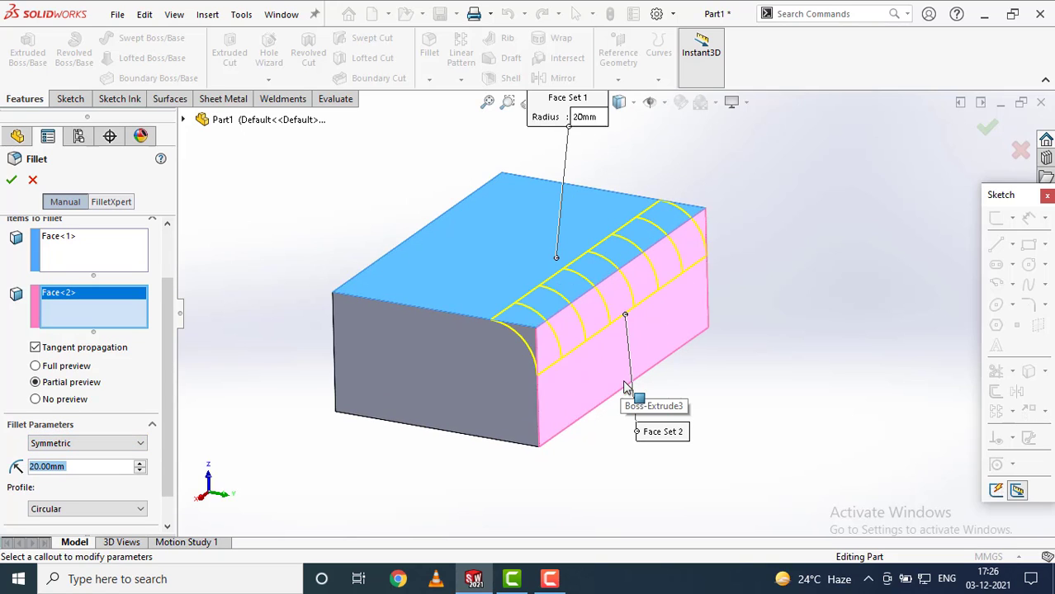
Return the face fillet to the Asymmetric parameter method and accept it.
{"action": "left_click", "coordinate": [138, 445]}
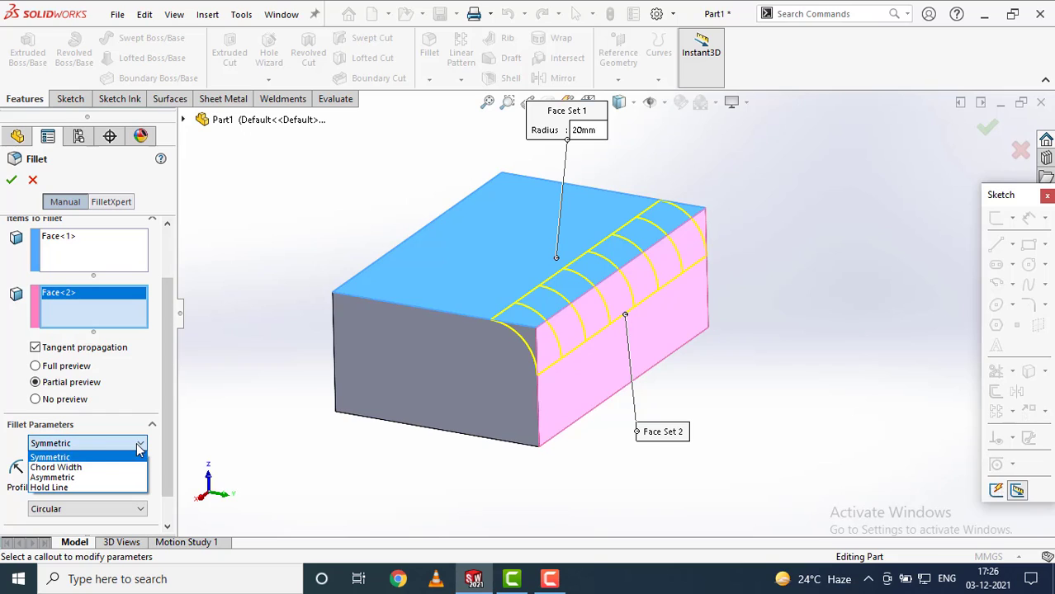
{"action": "left_click", "coordinate": [90, 478]}
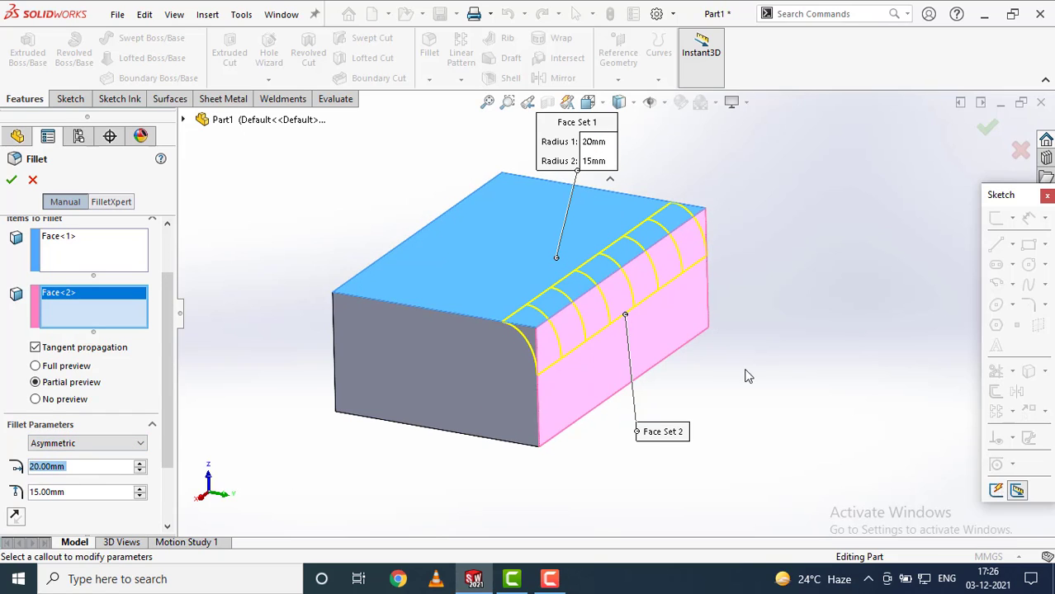
{"action": "left_click", "coordinate": [11, 180]}
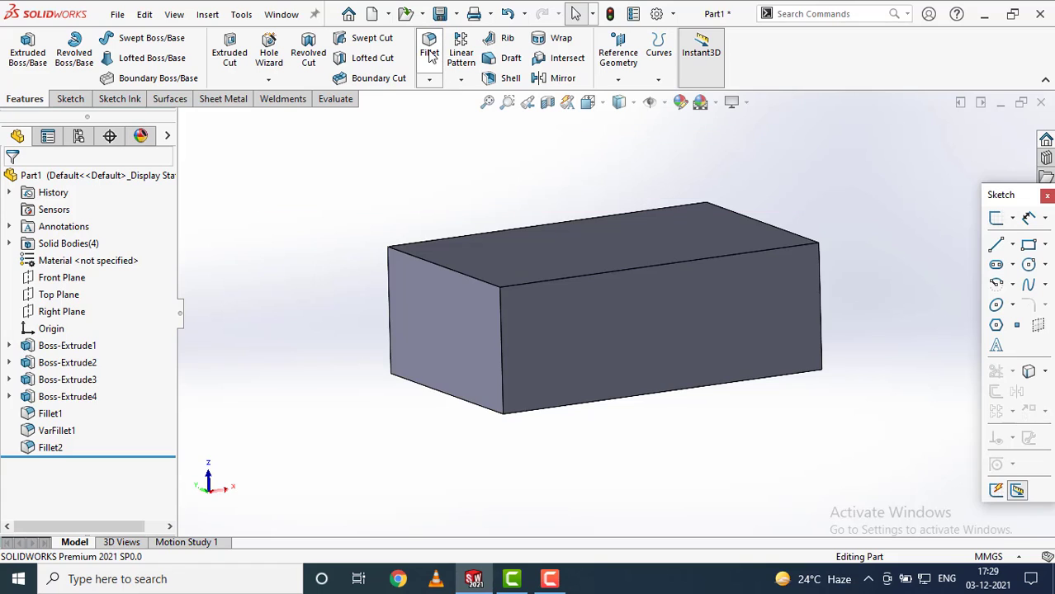
Start a Full Round Fillet on the remaining block, with its top face as side face set 1 and its long side face as center face set.
{"action": "left_click", "coordinate": [429, 55]}
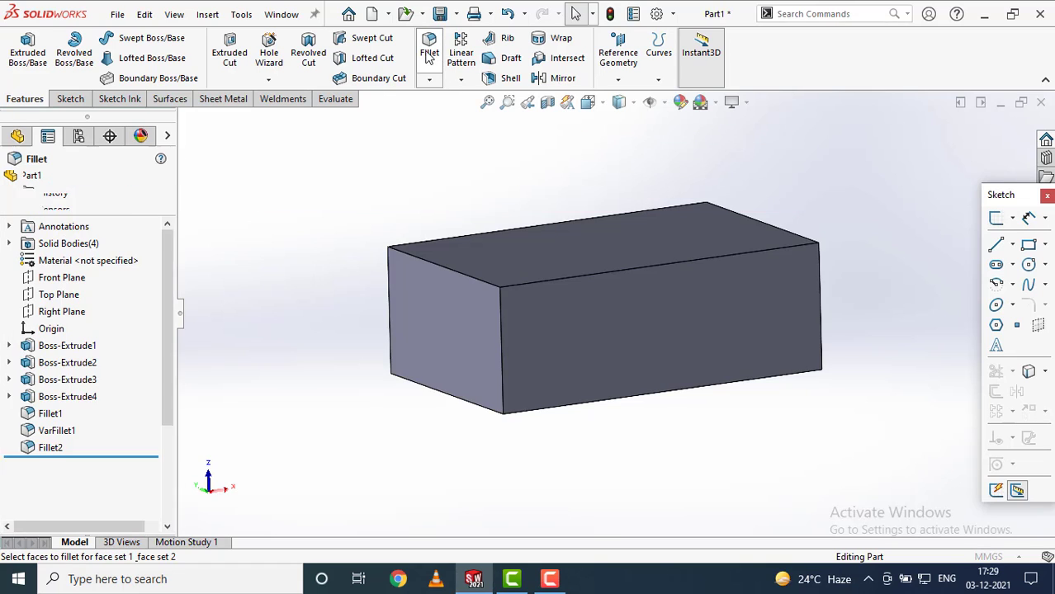
{"action": "left_click", "coordinate": [116, 254]}
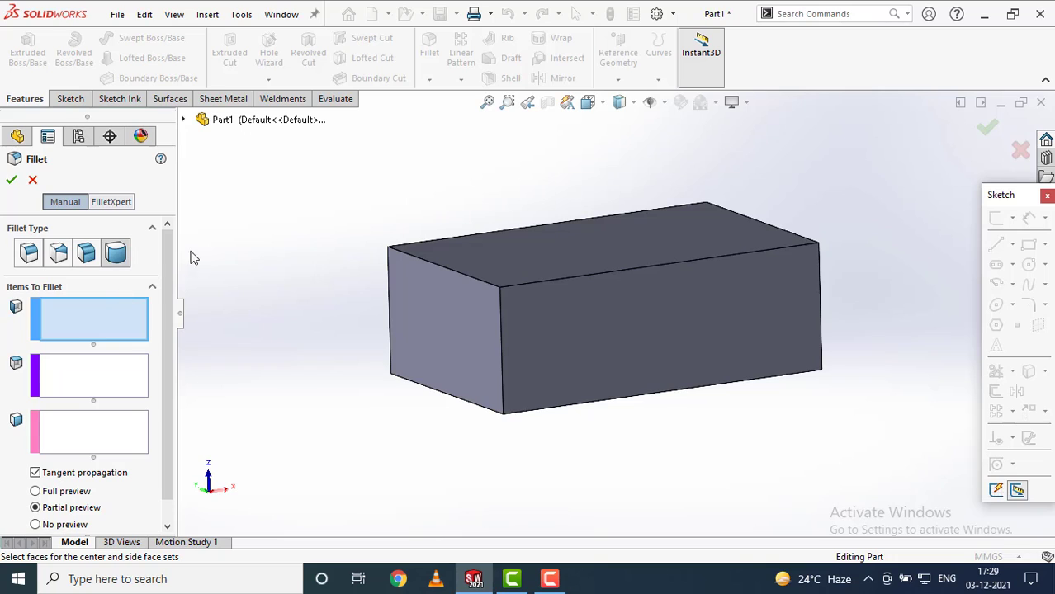
{"action": "left_click", "coordinate": [56, 314]}
{"action": "left_click", "coordinate": [576, 247]}
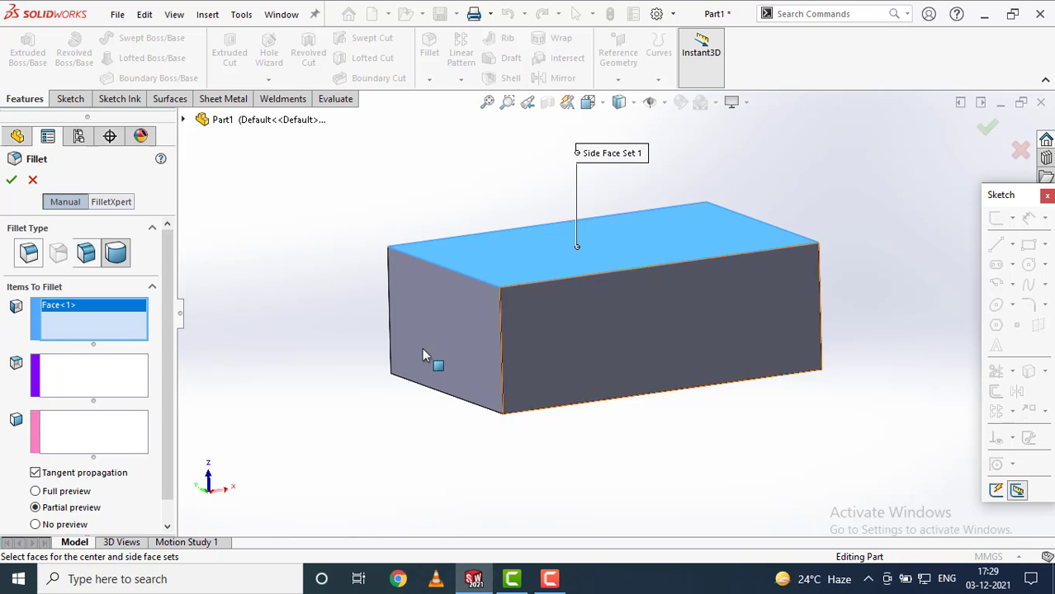
{"action": "left_click", "coordinate": [50, 366]}
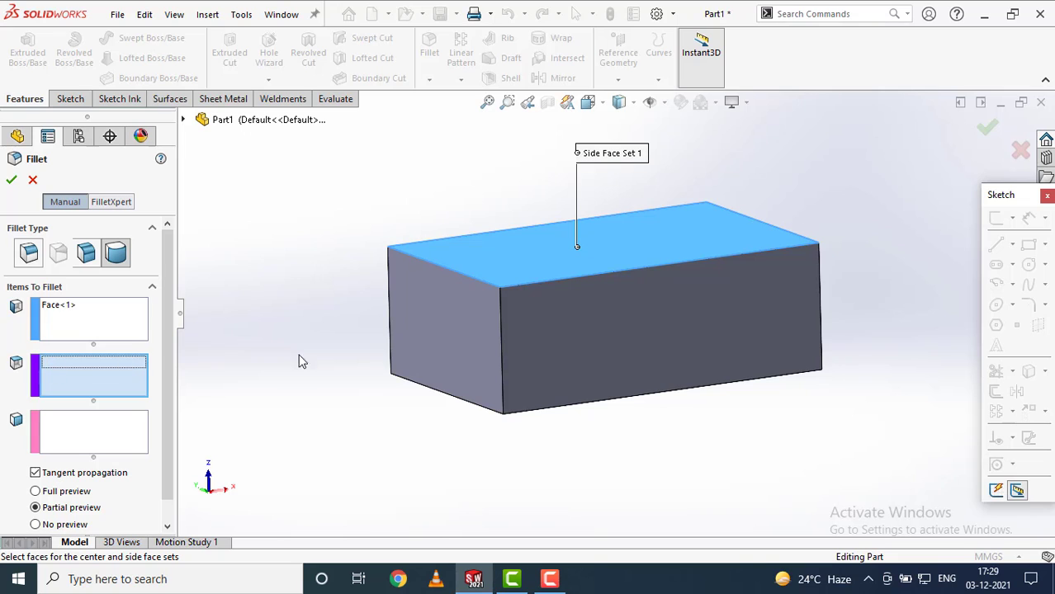
{"action": "left_click", "coordinate": [610, 323]}
Assign the block's bottom face as side face set 2 and accept the full round fillet.
{"action": "middle_click_drag", "start_coordinate": [667, 357], "coordinate": [665, 218]}
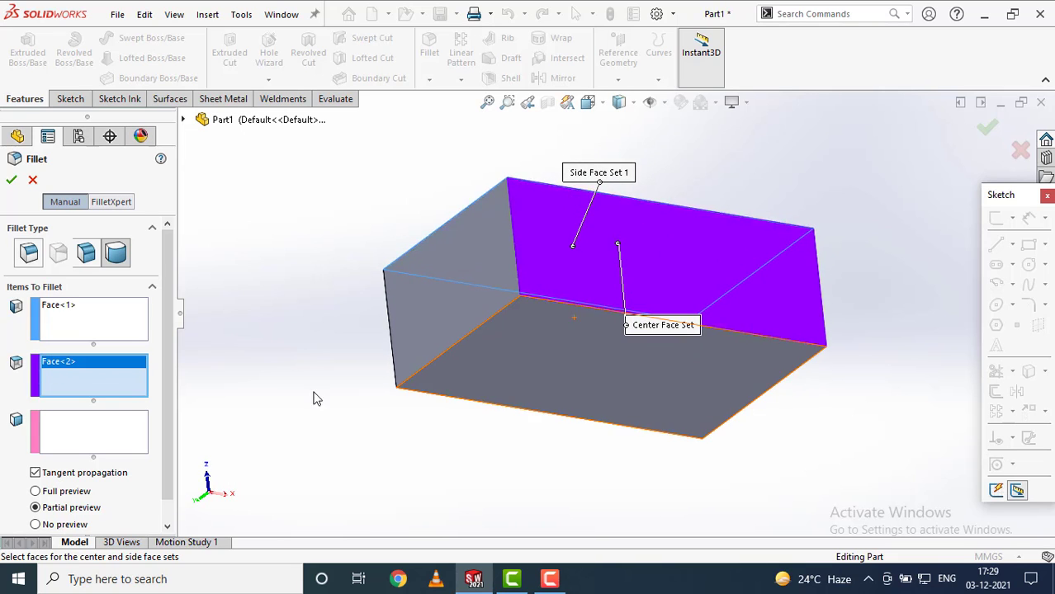
{"action": "left_click", "coordinate": [56, 420]}
{"action": "left_click", "coordinate": [572, 346]}
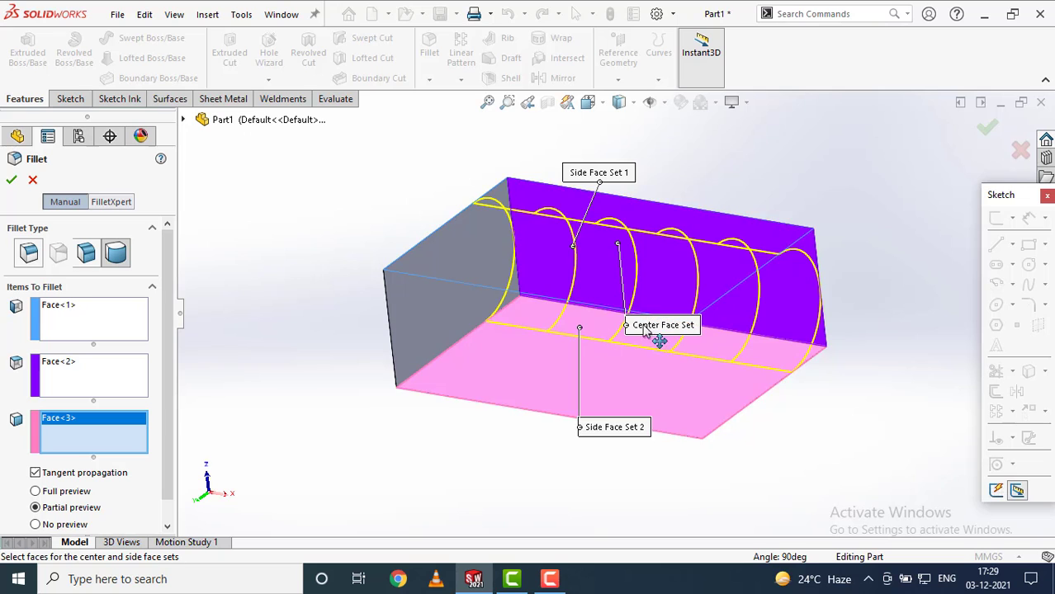
{"action": "middle_click_drag", "start_coordinate": [761, 250], "coordinate": [791, 299]}
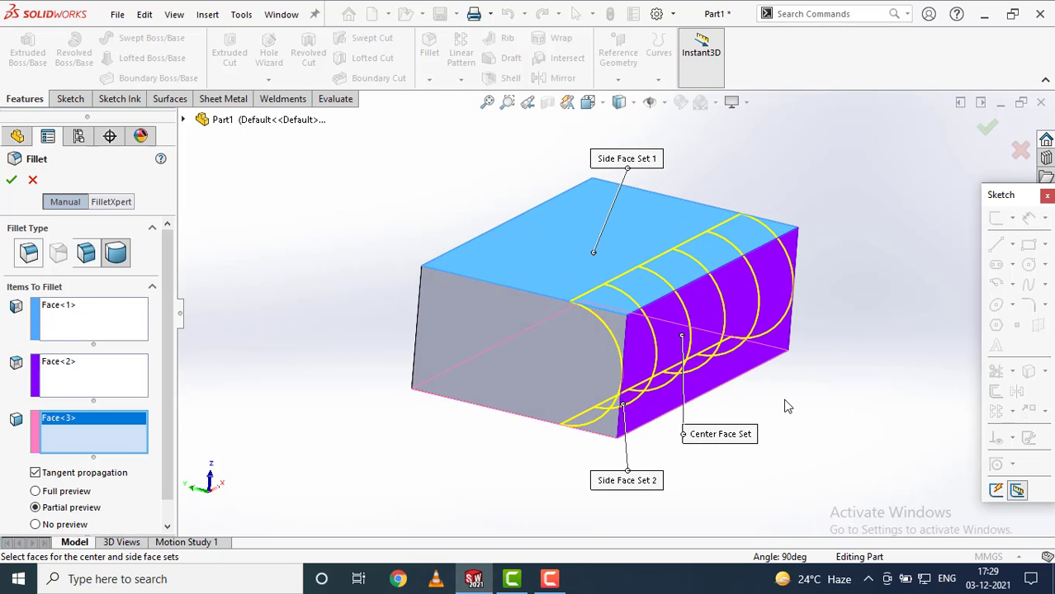
{"action": "mouse_move", "coordinate": [786, 406]}
{"action": "middle_mouse_down"}
{"action": "mouse_move", "coordinate": [803, 370]}
{"action": "mouse_move", "coordinate": [770, 349]}
{"action": "mouse_move", "coordinate": [813, 403]}
{"action": "mouse_move", "coordinate": [757, 297]}
{"action": "mouse_move", "coordinate": [826, 405]}
{"action": "mouse_move", "coordinate": [745, 381]}
{"action": "mouse_move", "coordinate": [784, 411]}
{"action": "middle_mouse_up"}
{"action": "left_click", "coordinate": [12, 179]}
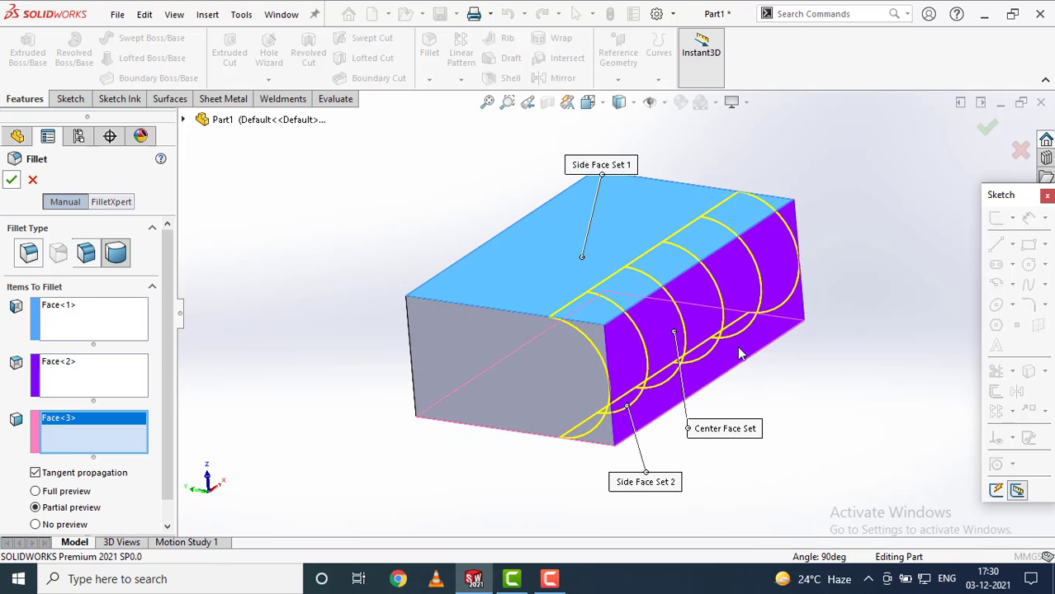
{"action": "middle_click_drag", "start_coordinate": [861, 421], "coordinate": [890, 425]}
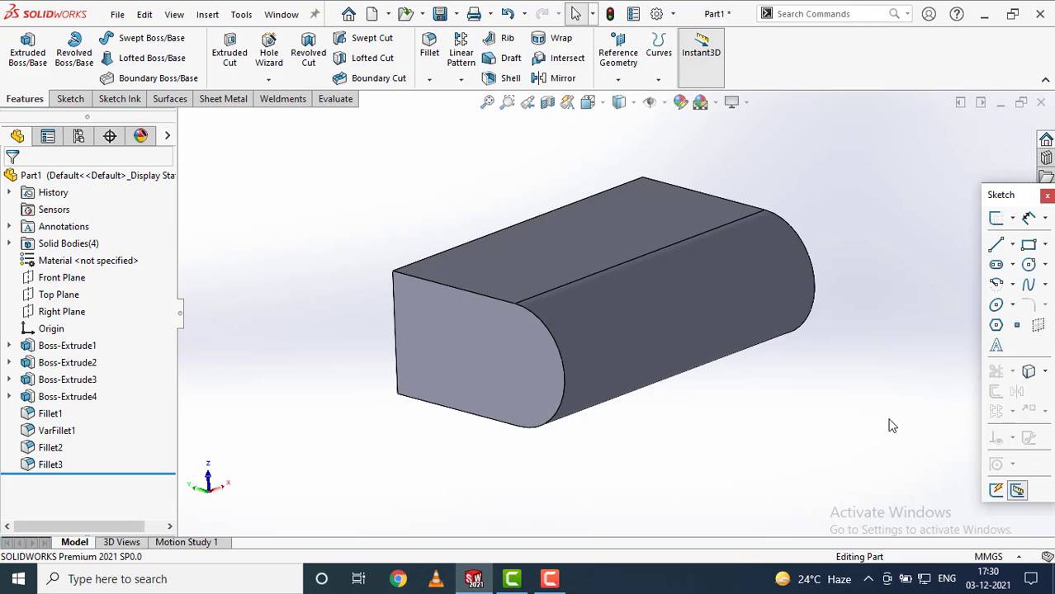